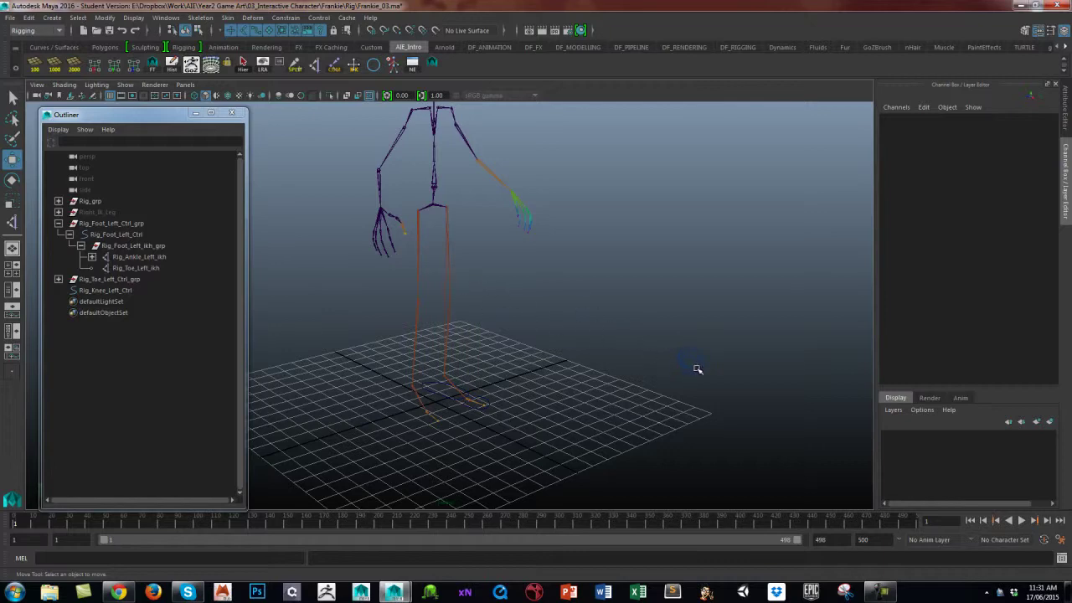
left_click_drag(599, 393, 587, 369, "alt")
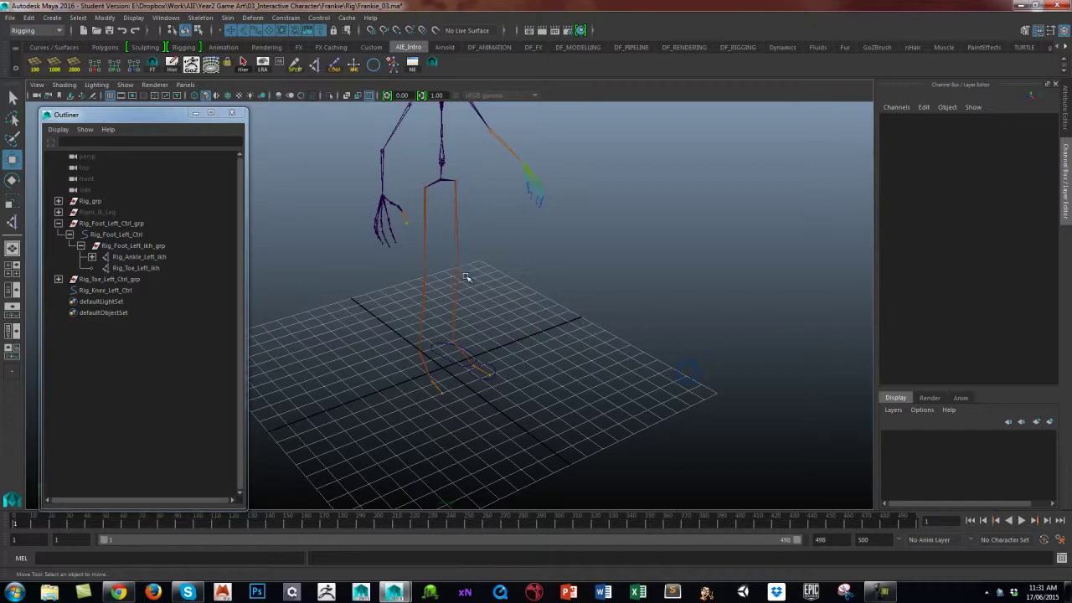
left_click_drag(684, 385, 662, 386, "alt")
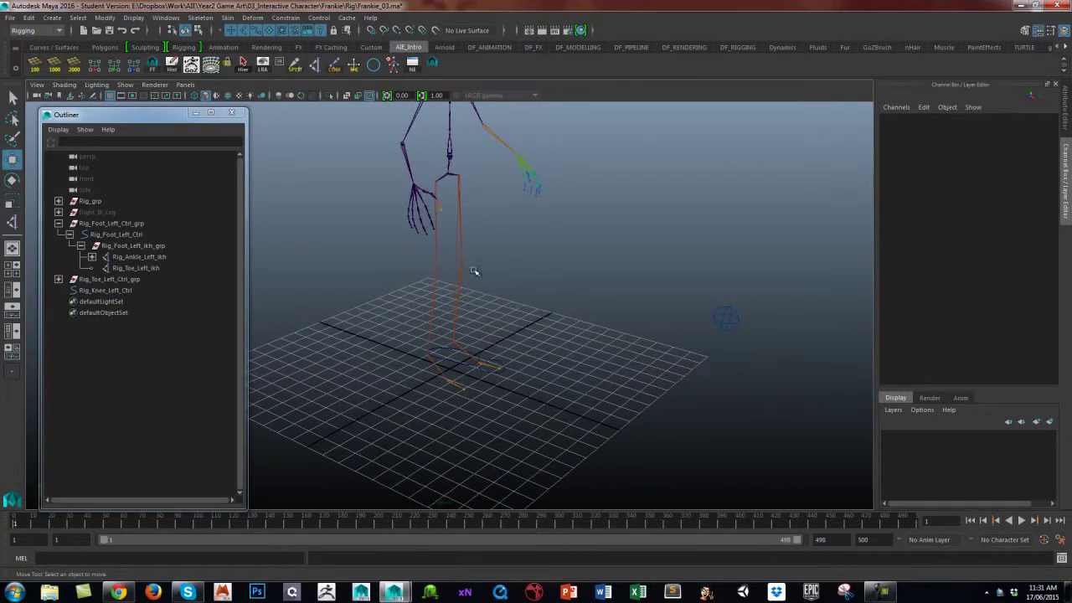
mouse_move(575, 389)
middle_mouse_down("alt")
mouse_move(564, 390)
mouse_move(615, 390)
mouse_move(555, 397)
mouse_move(541, 387)
mouse_move(554, 412)
mouse_move(562, 395)
middle_mouse_up("alt")
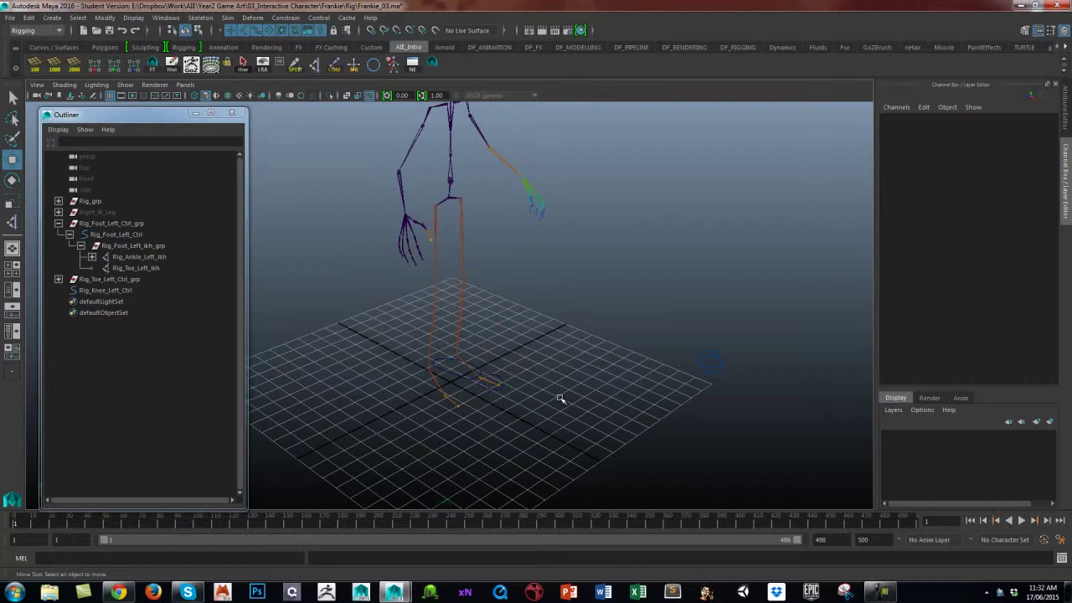
left_click_drag(561, 398, 583, 401, "alt")
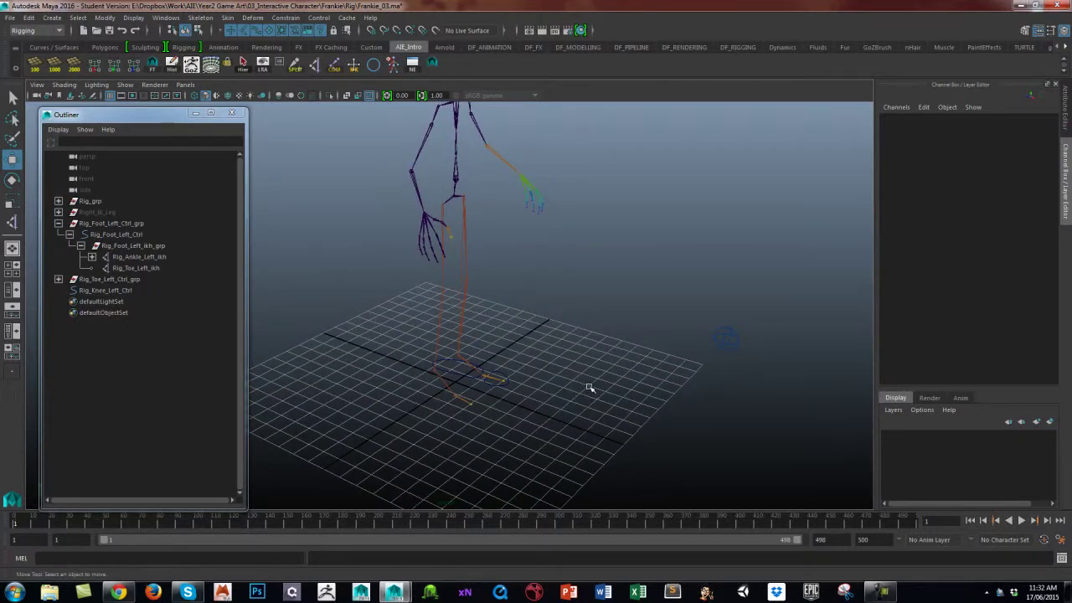
left_click_drag(582, 400, 578, 411, "alt")
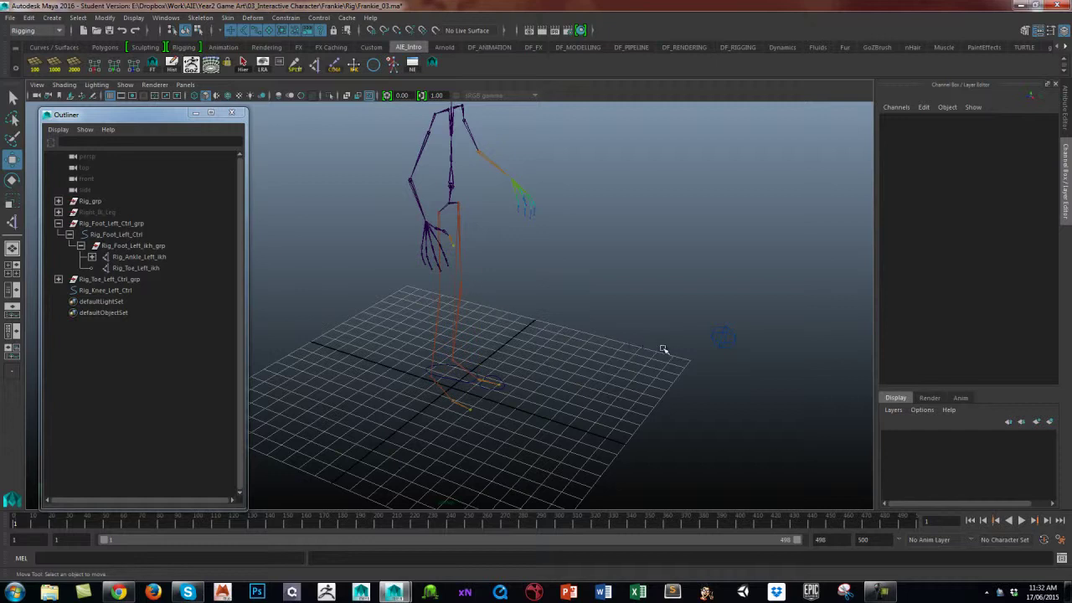
Step: Draw a two-point linear CV curve on the ground grid in front of the left foot with the CV Curve Tool
left_click(232, 112)
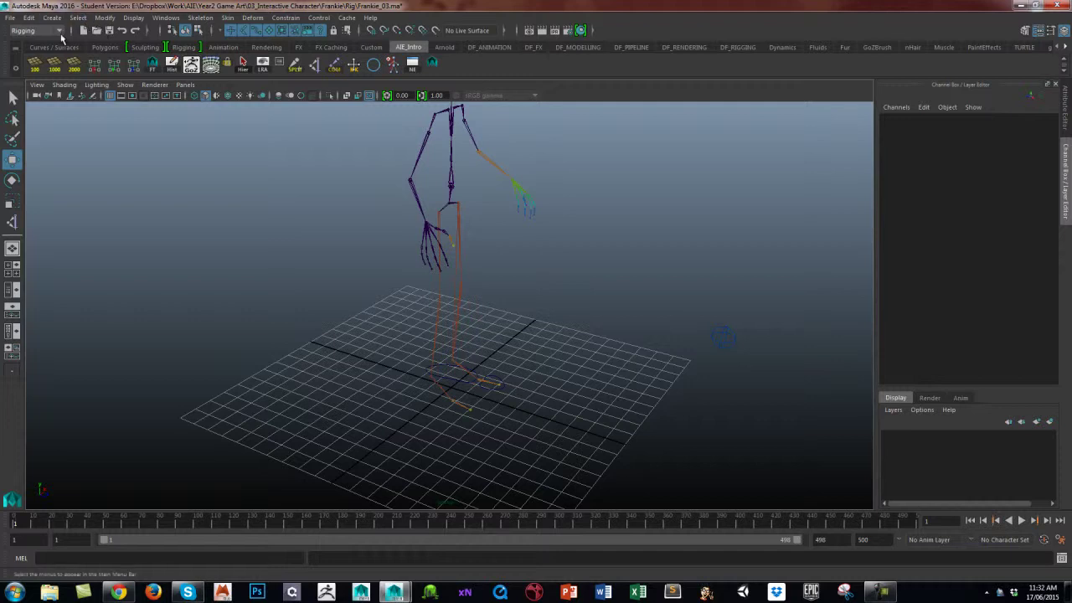
left_click(53, 18)
mouse_move(139, 101)
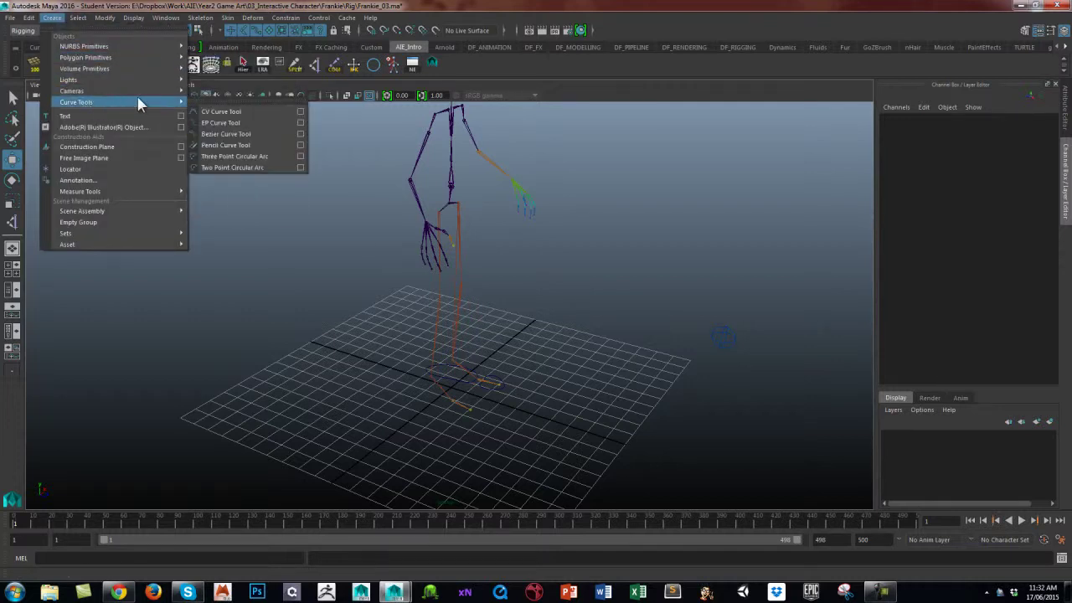
left_click(301, 112)
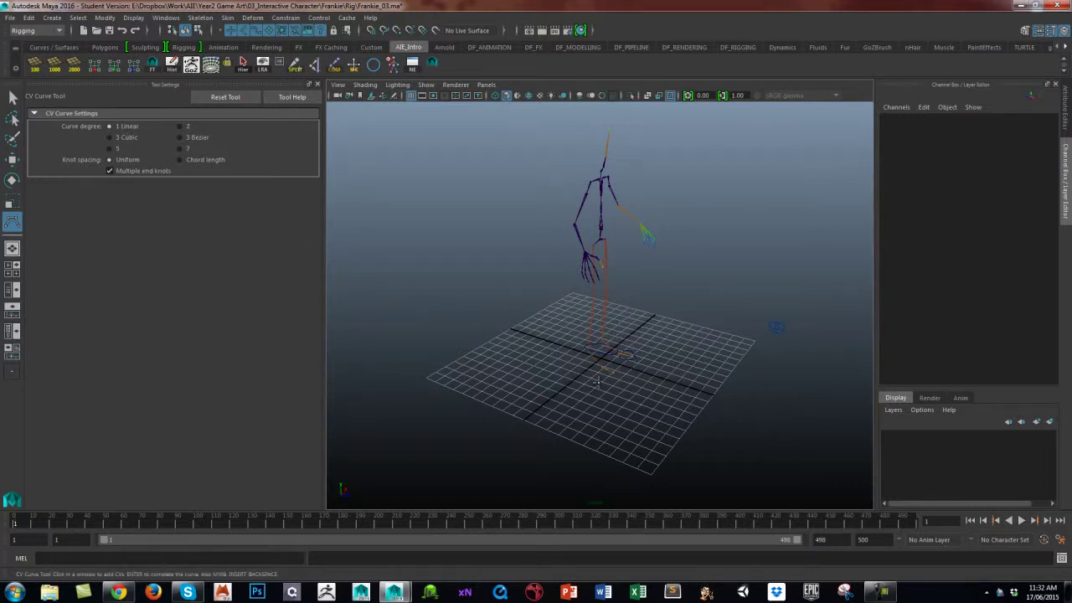
middle_click_drag(598, 383, 519, 366, "alt")
left_click_drag(519, 365, 535, 386, "alt")
right_click_drag(509, 415, 730, 402, "alt")
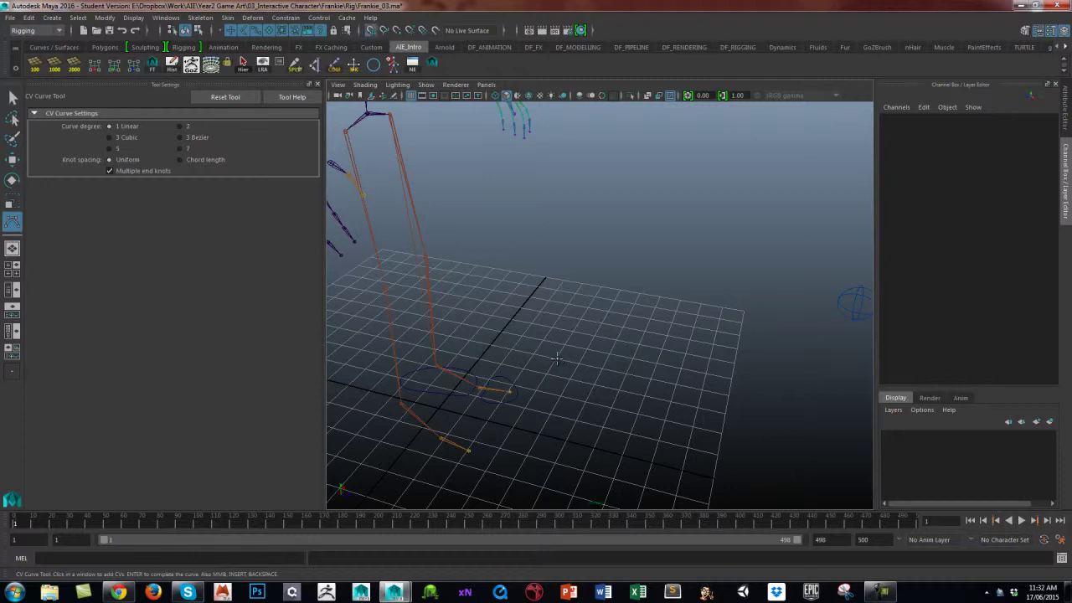
left_click(556, 360)
left_click(701, 390)
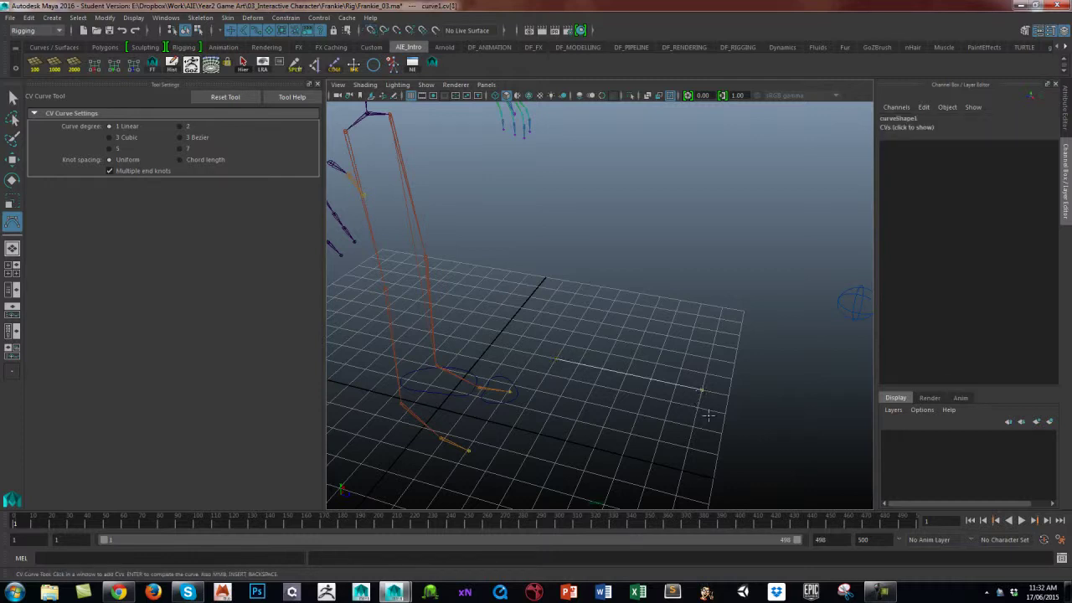
key("w")
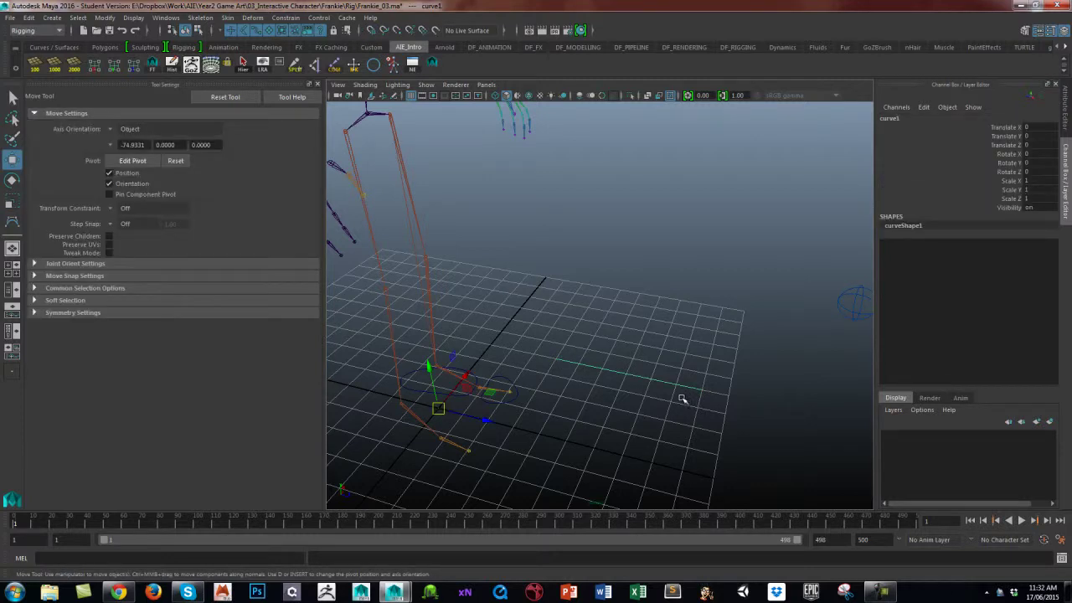
Step: Display the new curve's control vertices and select the one farthest from the foot
mouse_move(666, 427)
left_mouse_down("alt")
mouse_move(698, 416)
mouse_move(598, 414)
mouse_move(804, 438)
mouse_move(670, 429)
left_mouse_up("alt")
right_click_drag(646, 331, 609, 318)
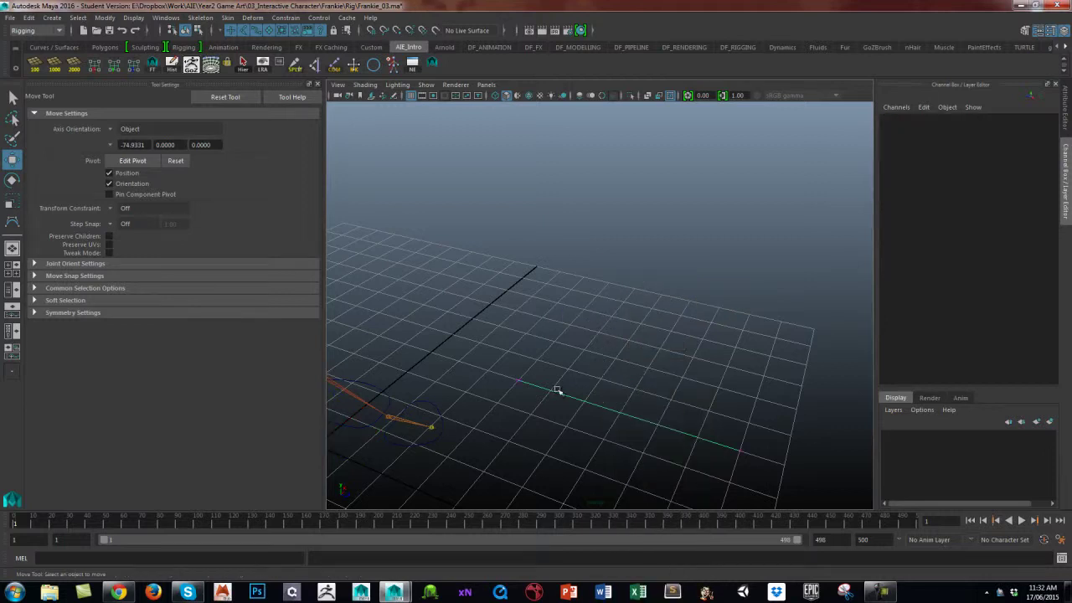
left_click(516, 374)
left_click_drag(725, 431, 770, 473)
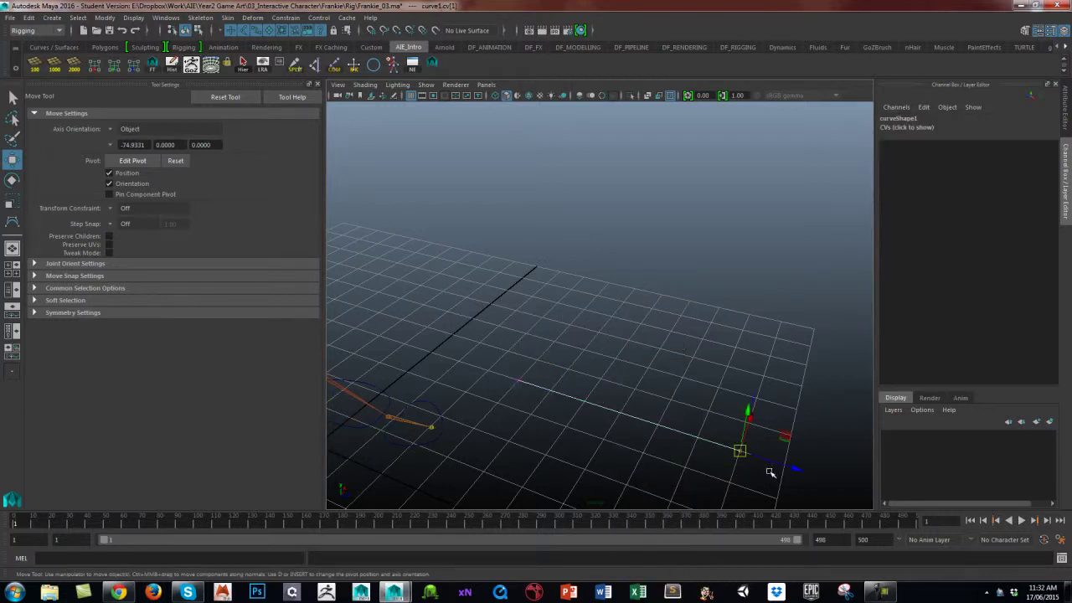
Step: Close the tool settings and rename the new curve as Rig_Knee_Left_crv
left_click(318, 85)
right_click_drag(647, 362, 503, 312, "alt")
left_click(436, 405)
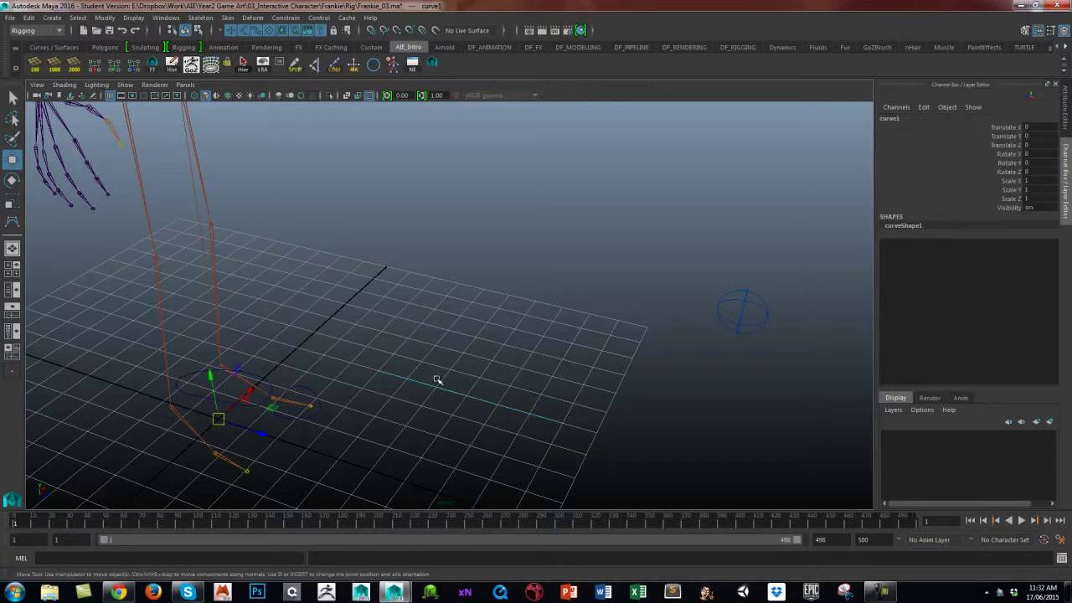
key("shift+o")
double_click(93, 259)
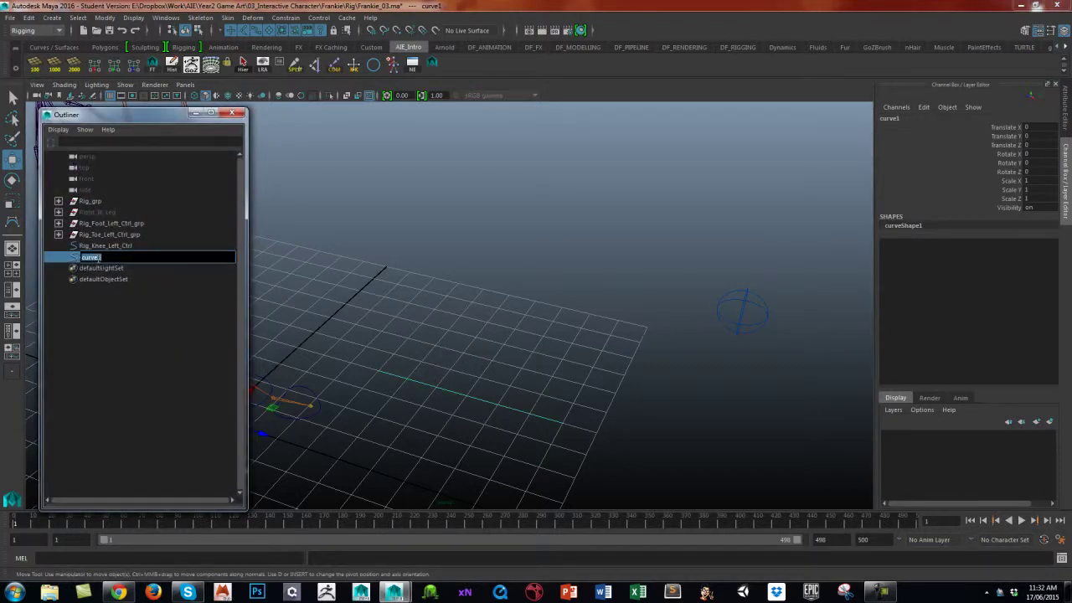
type("Rig")
type("_Knee_Left_crv")
key("Return")
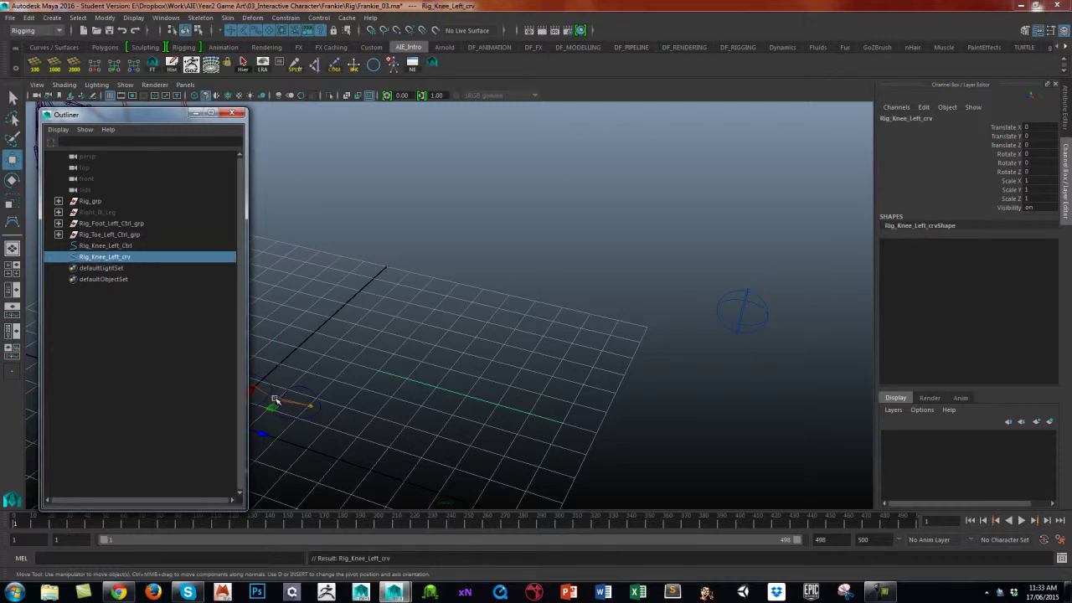
Step: Display the control vertices of Rig_Knee_Left_crv and select its two end points in turn to examine them
left_click_drag(495, 414, 519, 371, "alt")
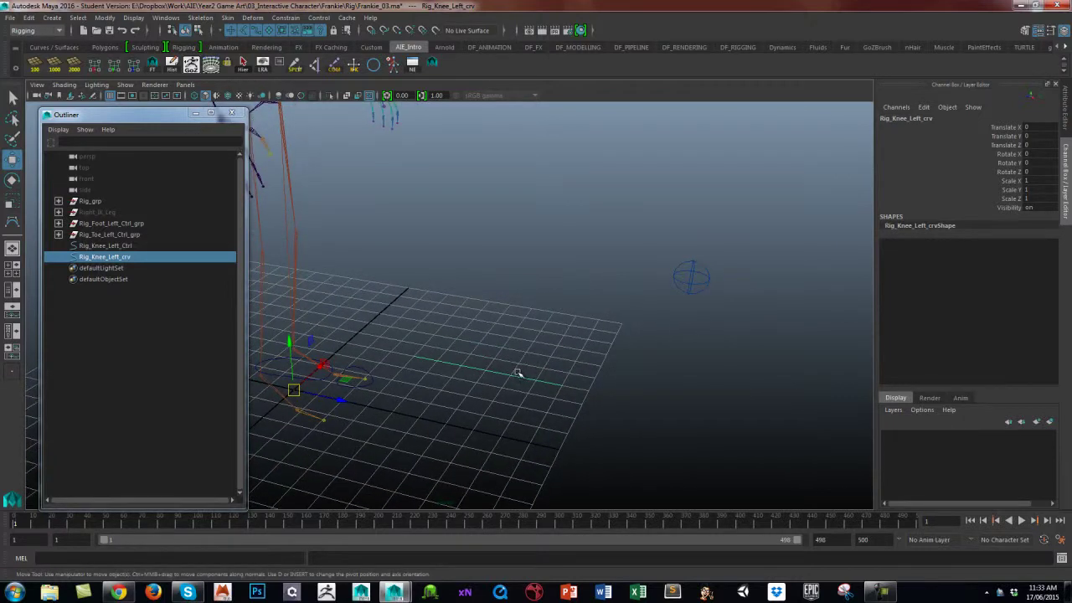
right_click_drag(536, 382, 488, 314)
left_click_drag(556, 374, 568, 406)
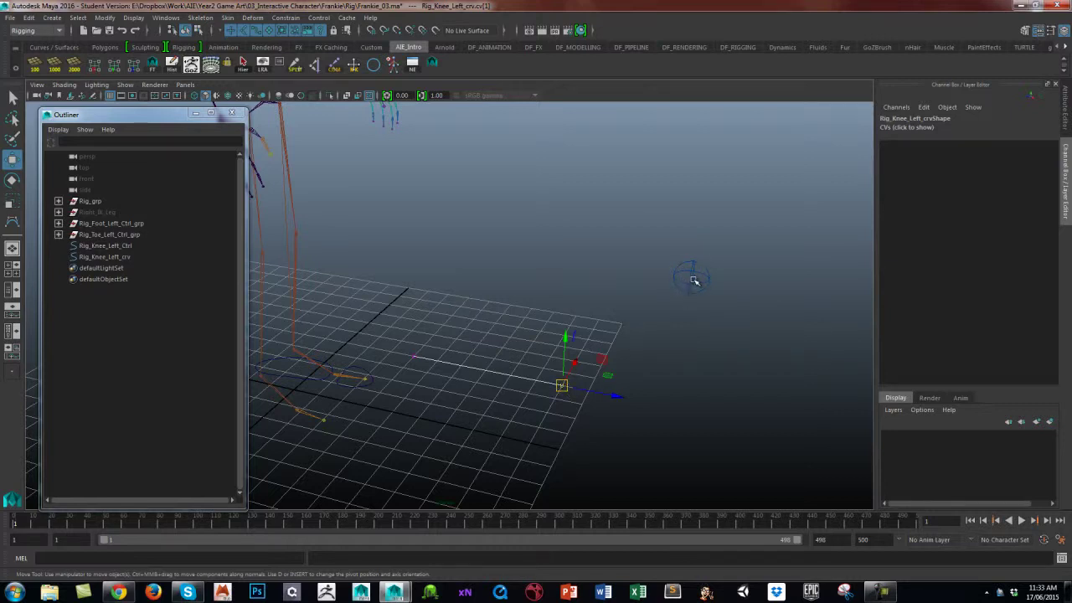
middle_click_drag(410, 350, 413, 358)
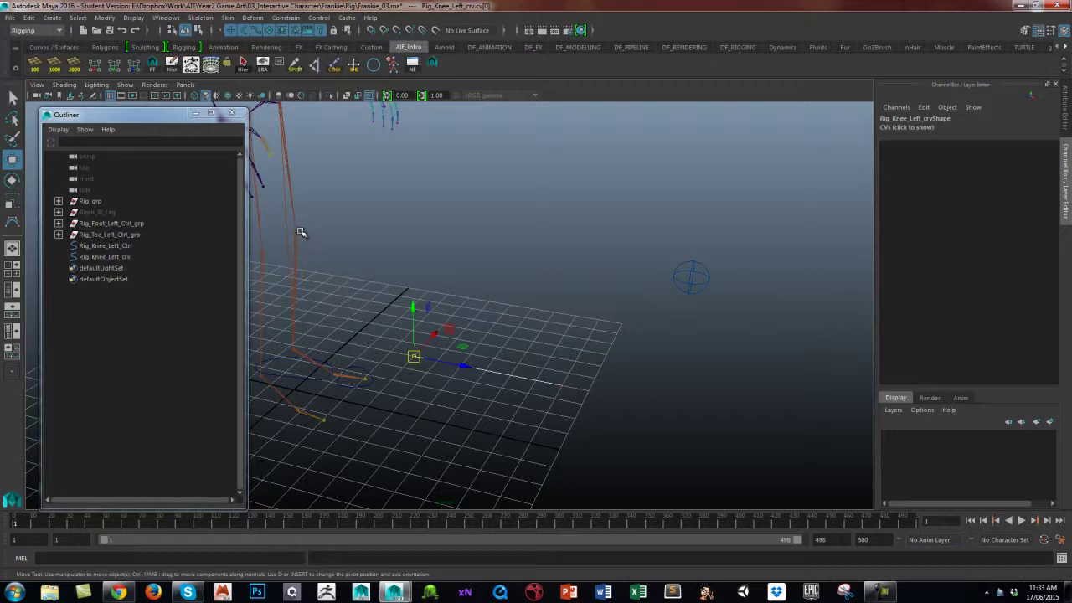
left_click(513, 410)
left_click_drag(549, 379, 566, 411)
left_click(563, 415)
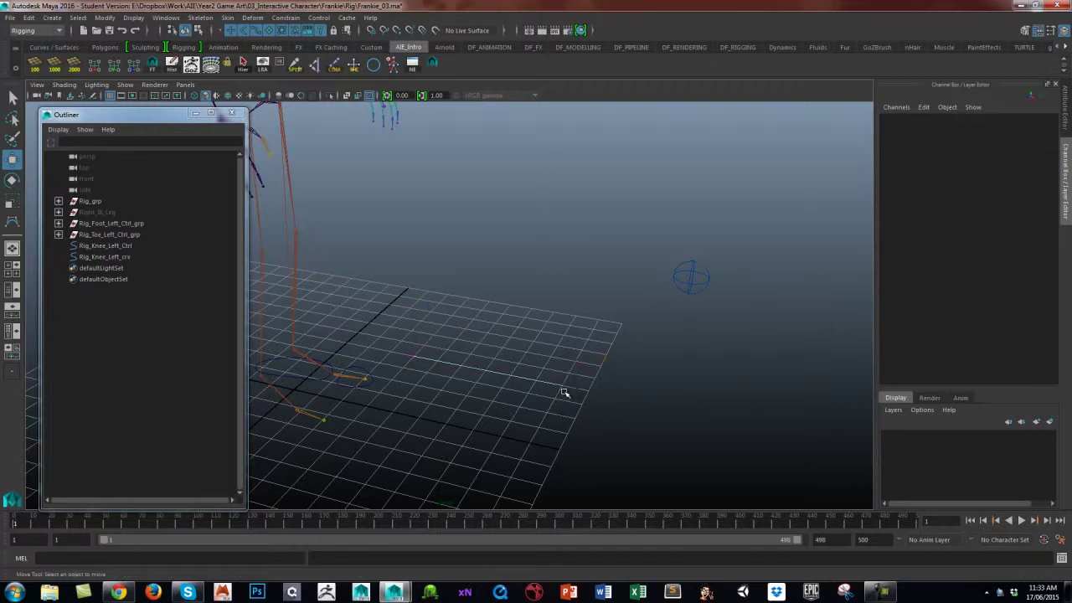
left_click(563, 383)
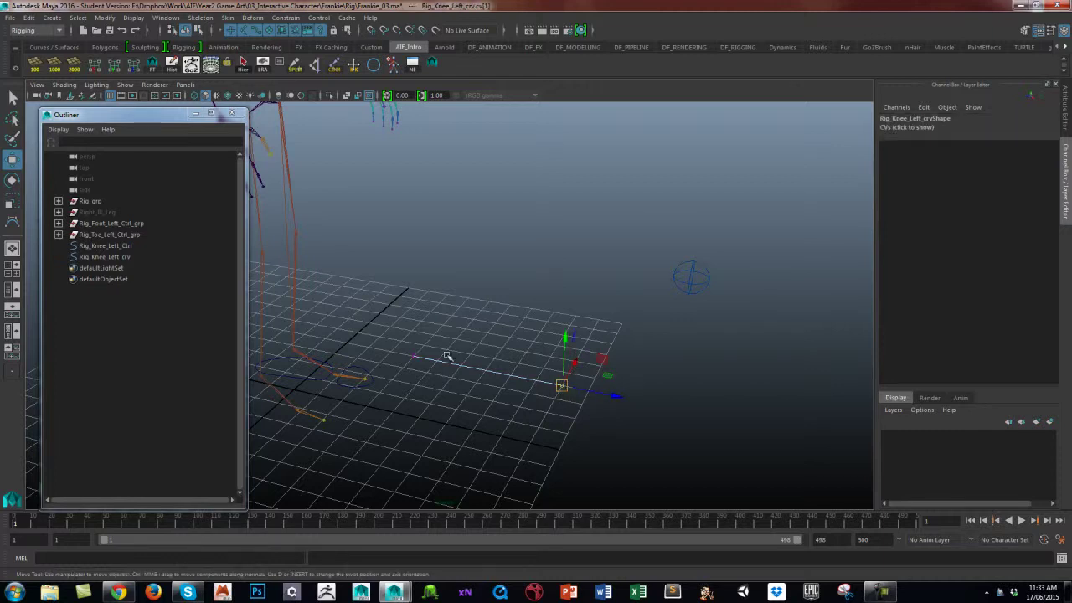
left_click(412, 356)
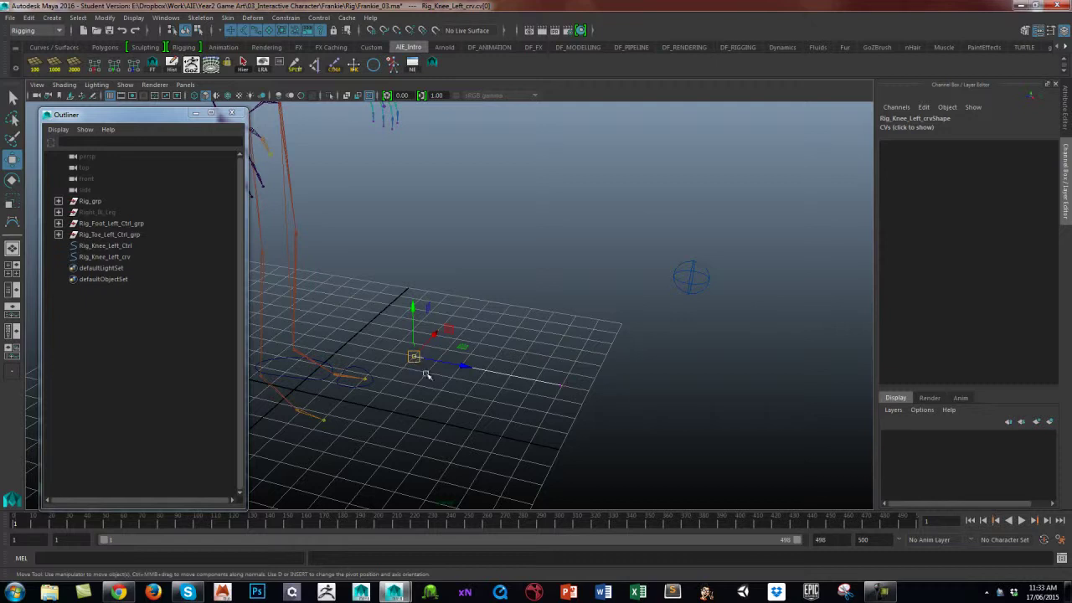
left_click(494, 439)
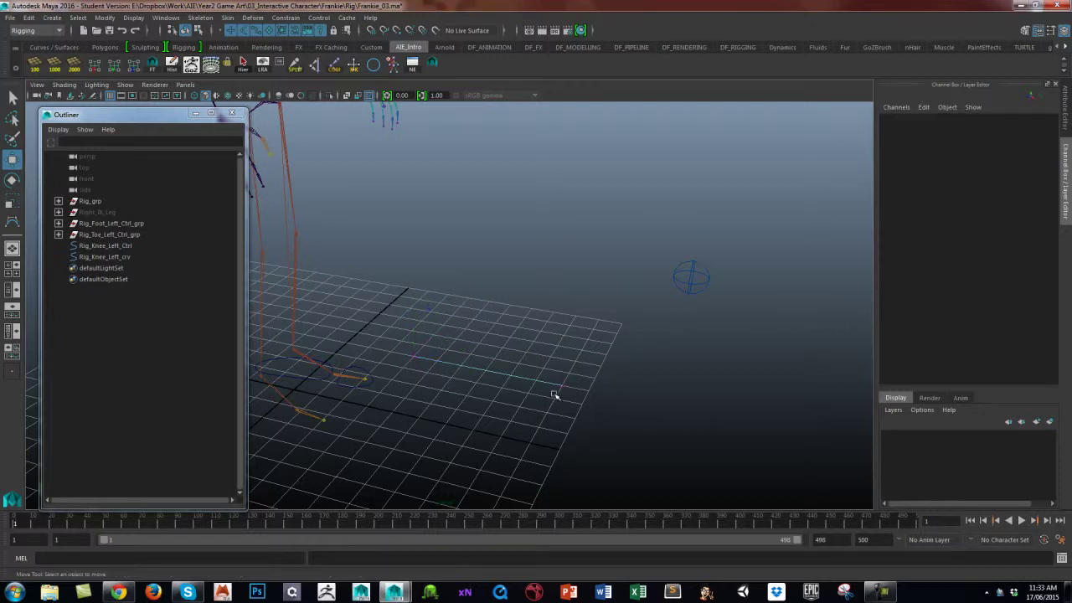
Step: Create a cluster on the control vertex of Rig_Knee_Left_crv farthest from the foot
left_click_drag(556, 373, 570, 402)
middle_click_drag(520, 422, 500, 428, "alt")
left_click_drag(500, 428, 510, 429, "alt")
left_click(549, 409)
left_click_drag(540, 377, 554, 402)
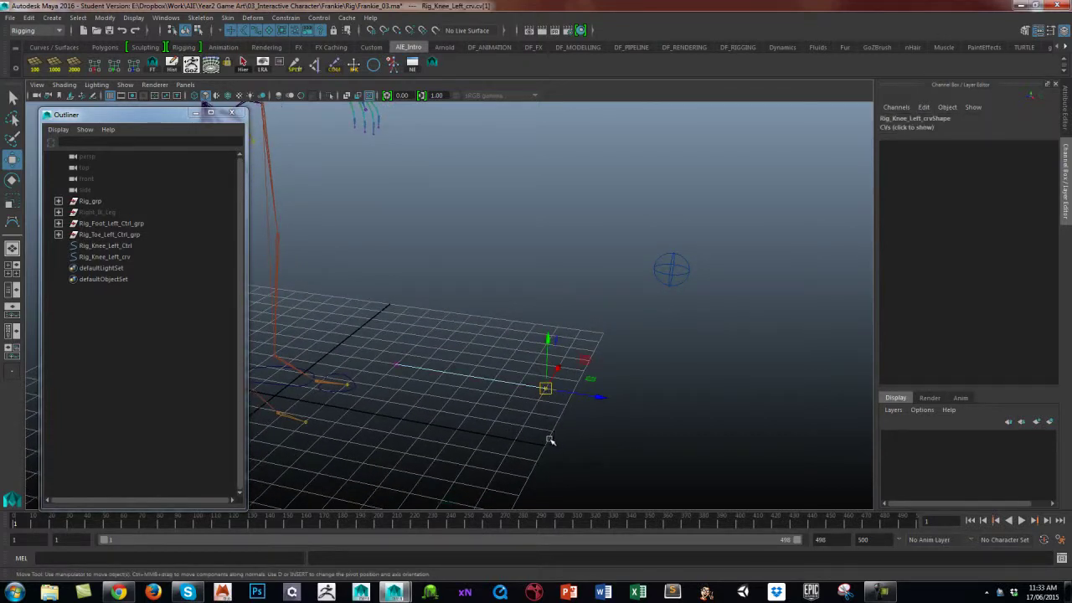
left_click(547, 428)
left_click_drag(537, 375, 559, 409)
left_click(253, 19)
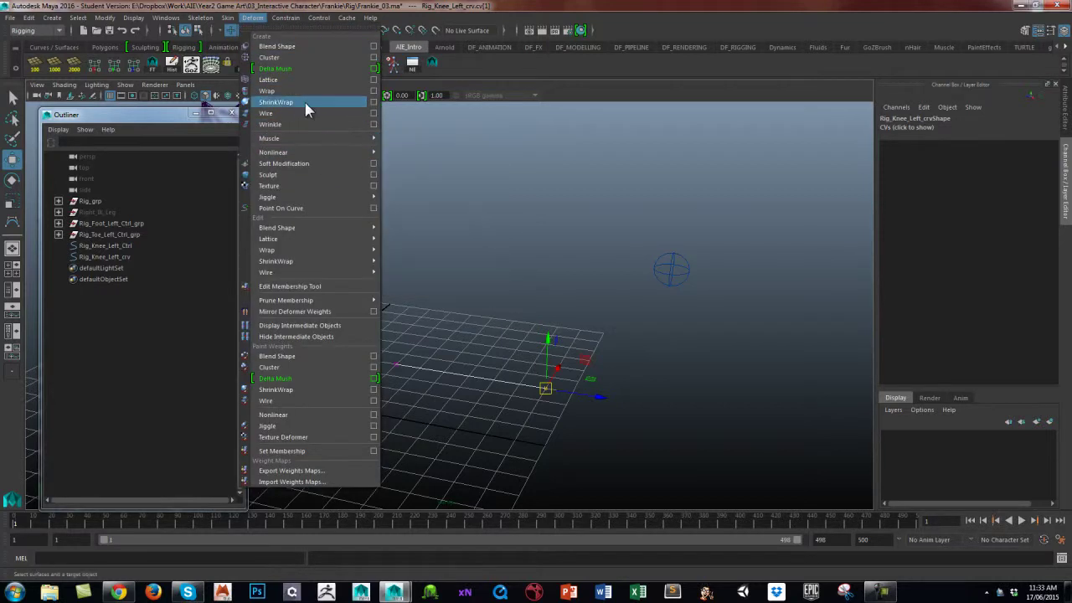
left_click(278, 57)
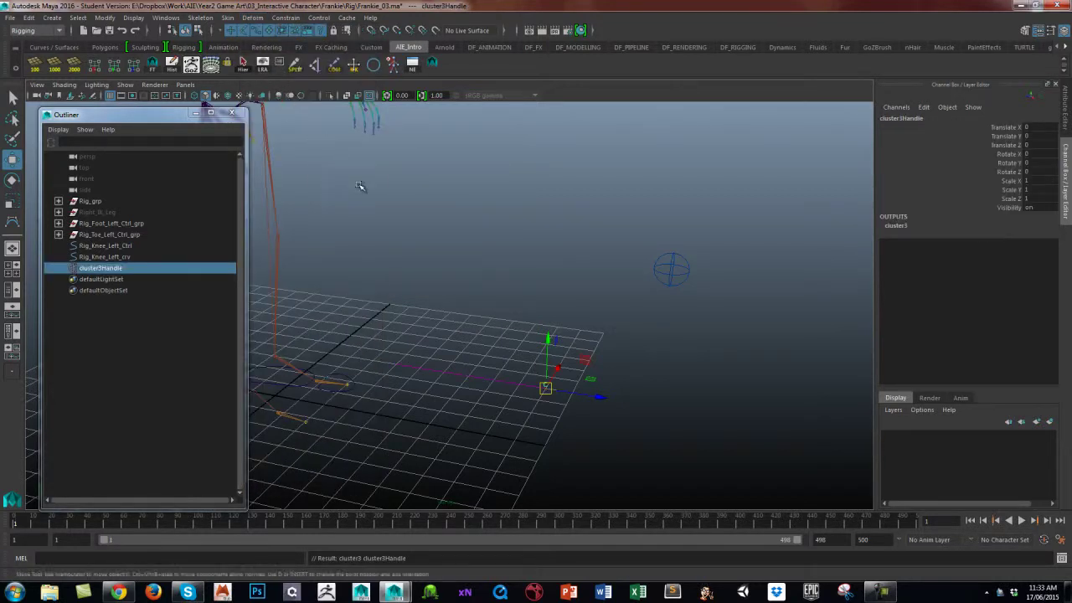
Step: Try raising the cluster handle at the curve's far end, then undo the move
left_click(508, 421)
middle_click_drag(510, 424, 526, 406, "alt")
right_click_drag(526, 405, 606, 420, "alt")
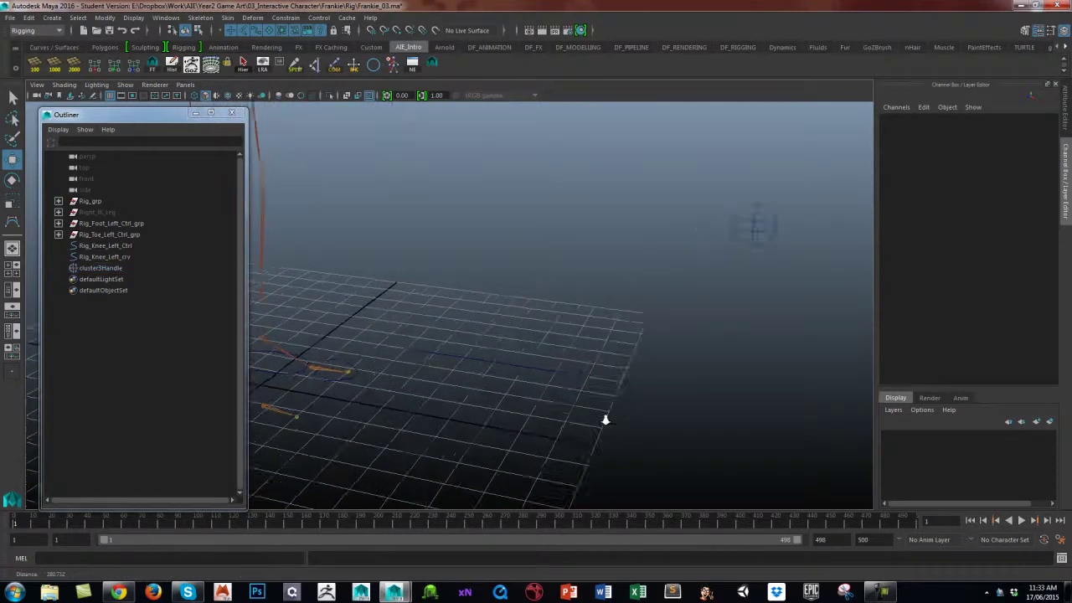
left_click_drag(606, 420, 671, 366, "alt")
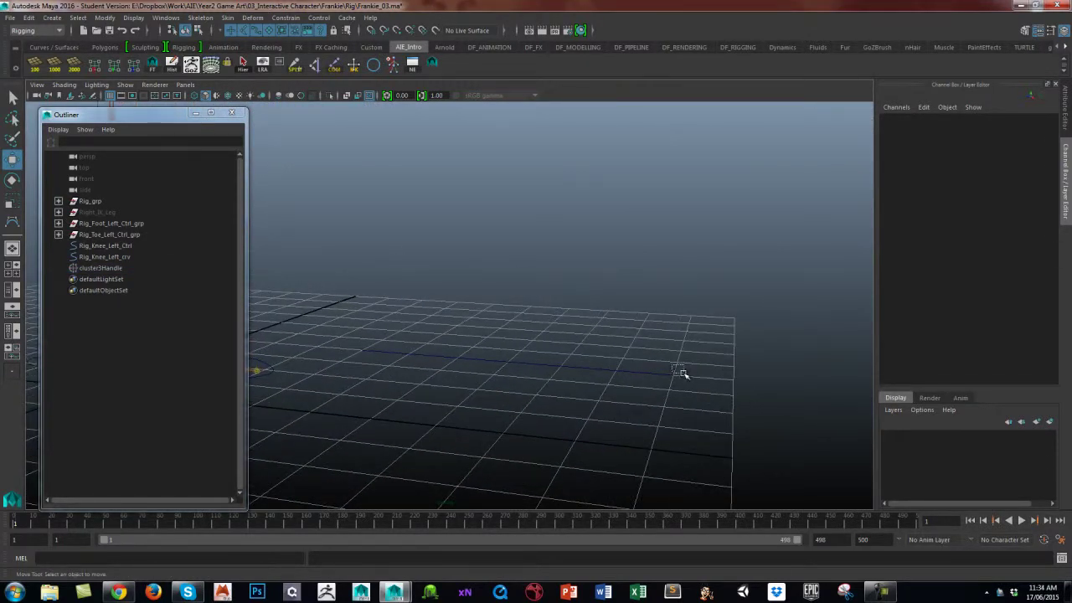
left_click(676, 370)
left_click_drag(675, 321, 677, 270)
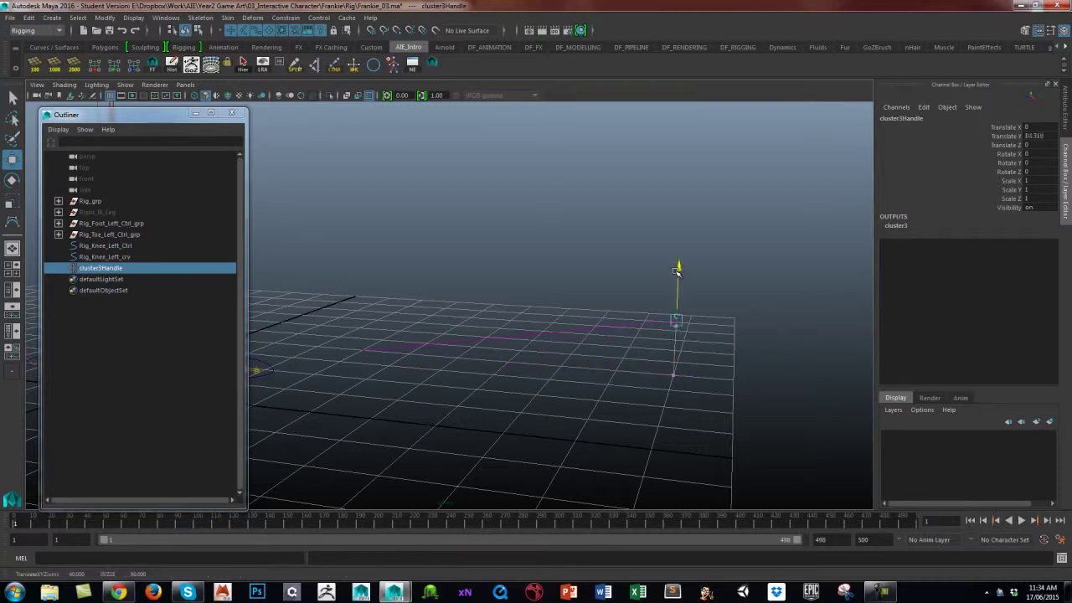
key("ctrl+z")
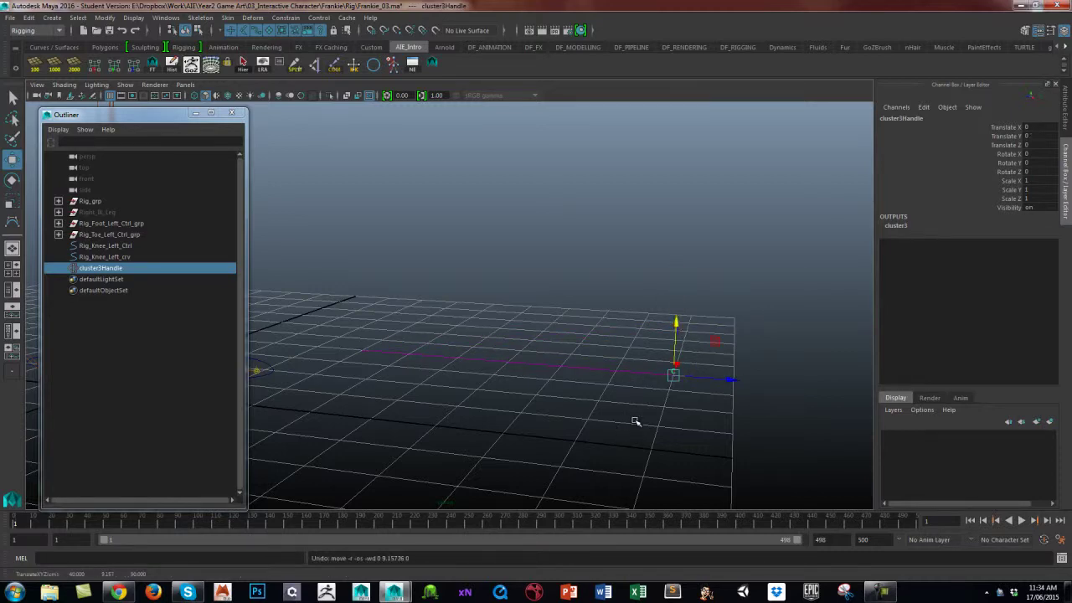
Step: Create a second cluster on the control vertex of Rig_Knee_Left_crv nearest the foot and deselect it
left_click_drag(634, 422, 584, 393, "alt")
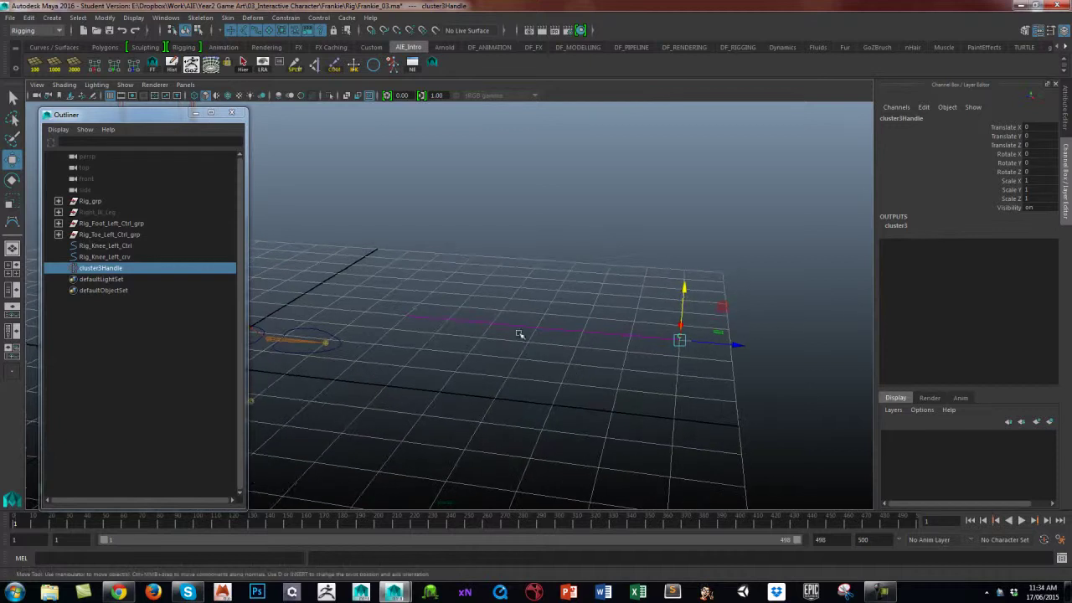
left_click(513, 322)
right_click_drag(511, 325, 417, 311)
left_click_drag(400, 301, 416, 332)
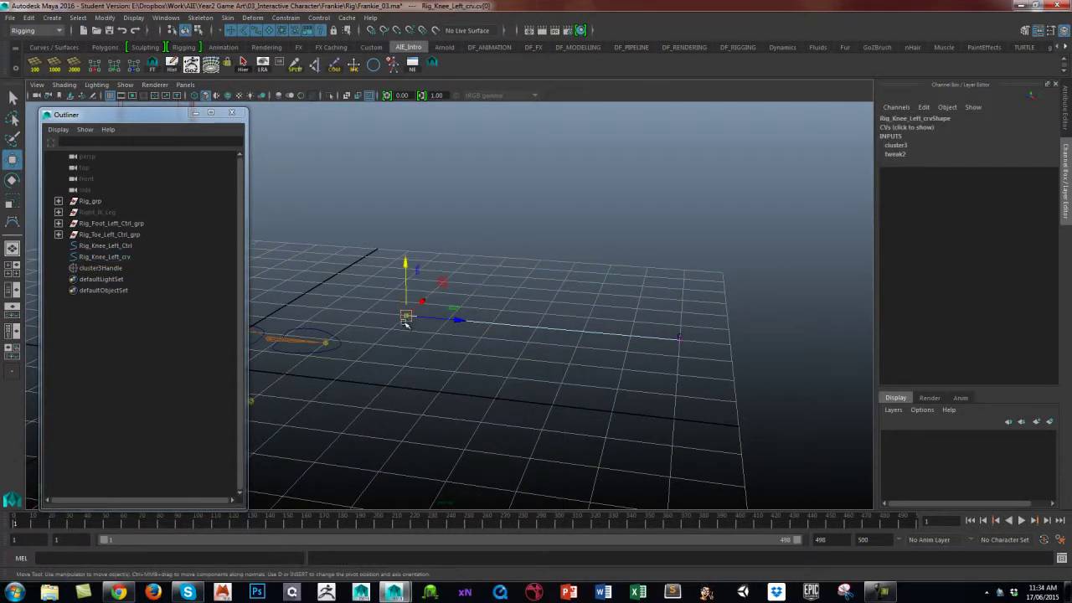
left_click(253, 18)
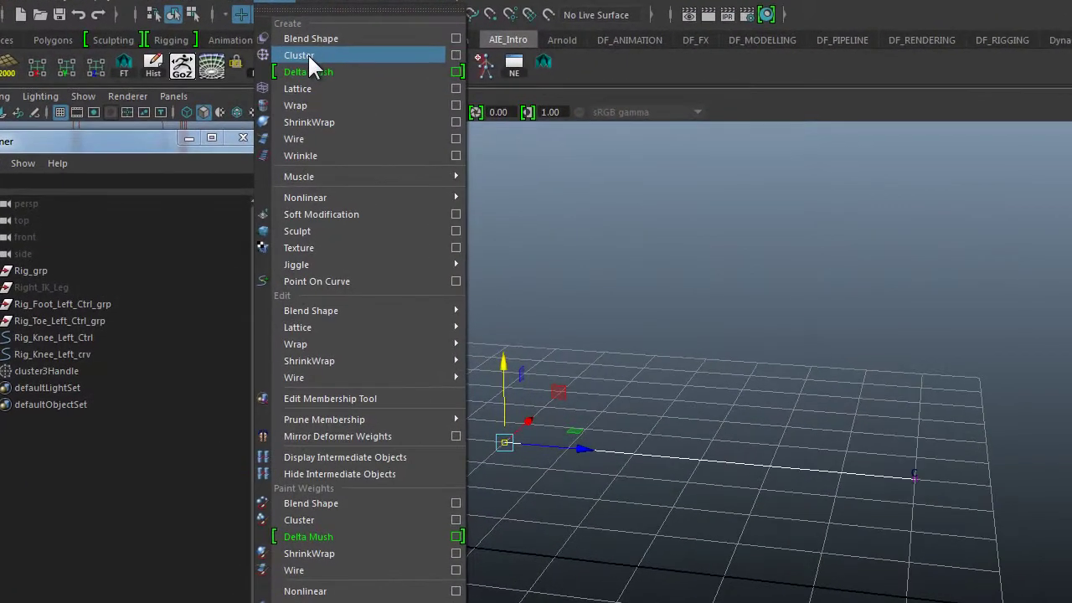
left_click(302, 55)
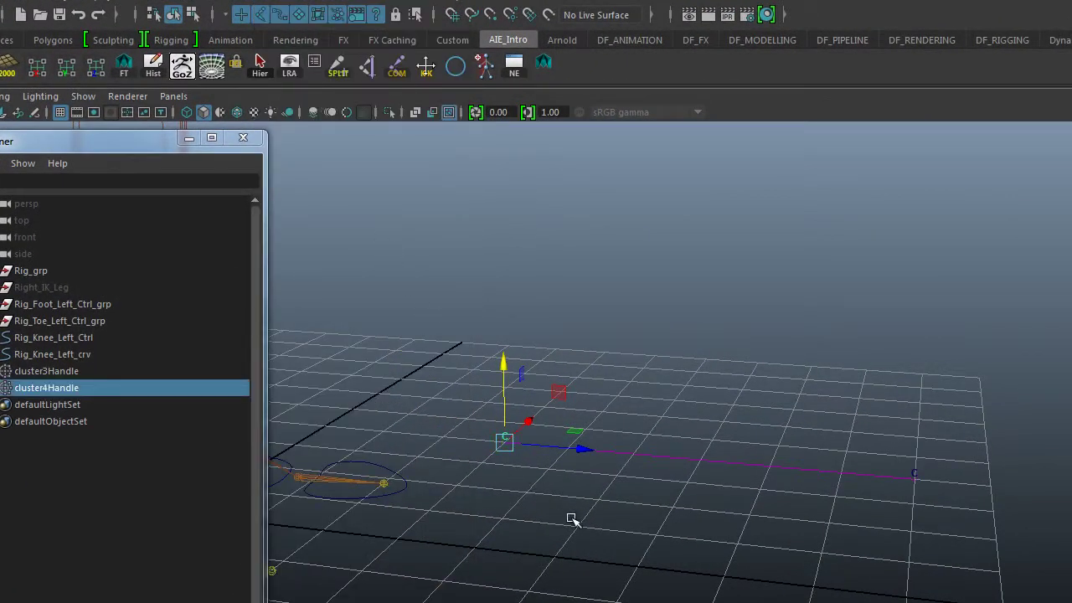
left_click(587, 545)
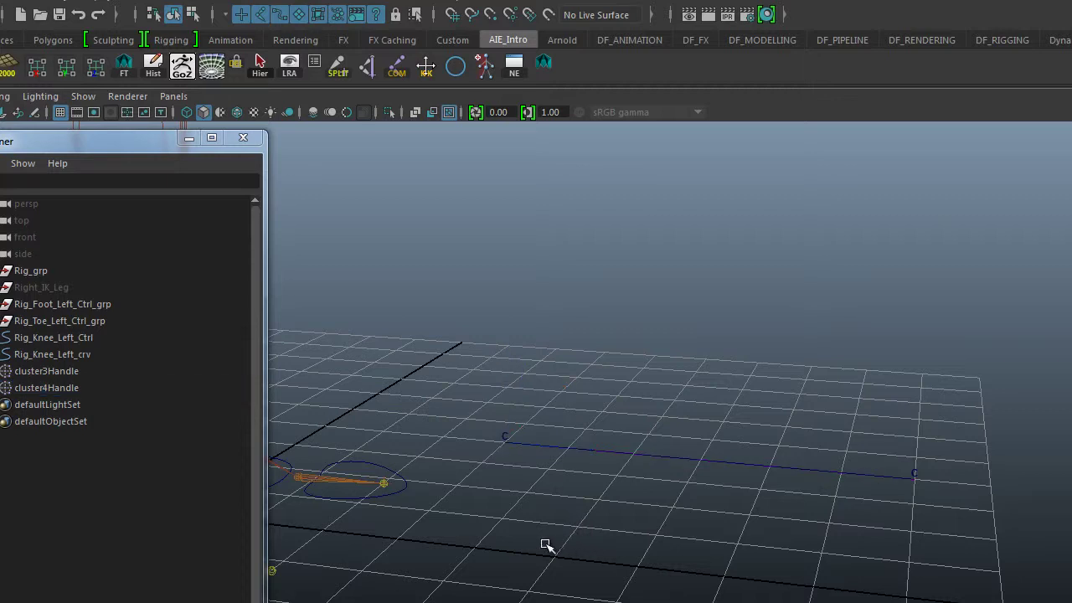
Step: Rename cluster3Handle, at the curve end farthest from the foot, as Rig_Knee_Left_Front_clus
left_click(74, 371)
double_click(70, 374)
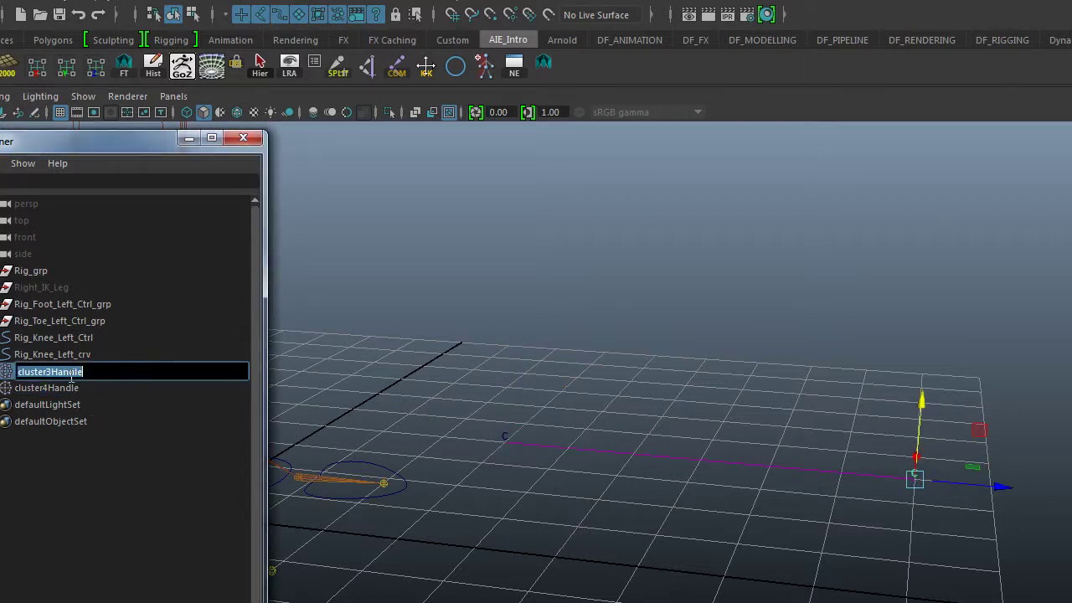
type("Rig_Knee_Left_Front_clus")
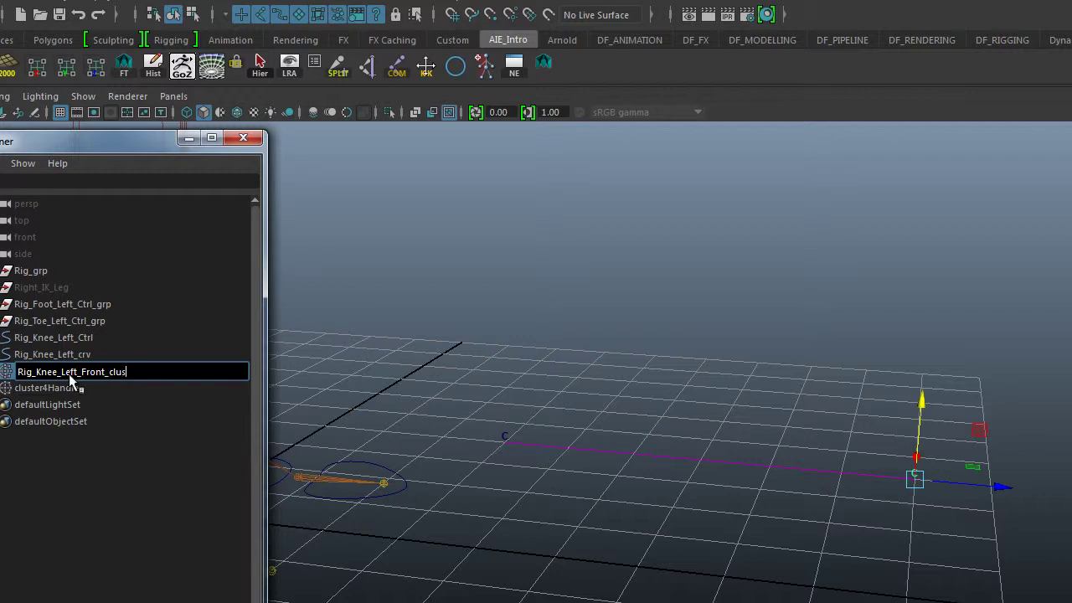
key("Return")
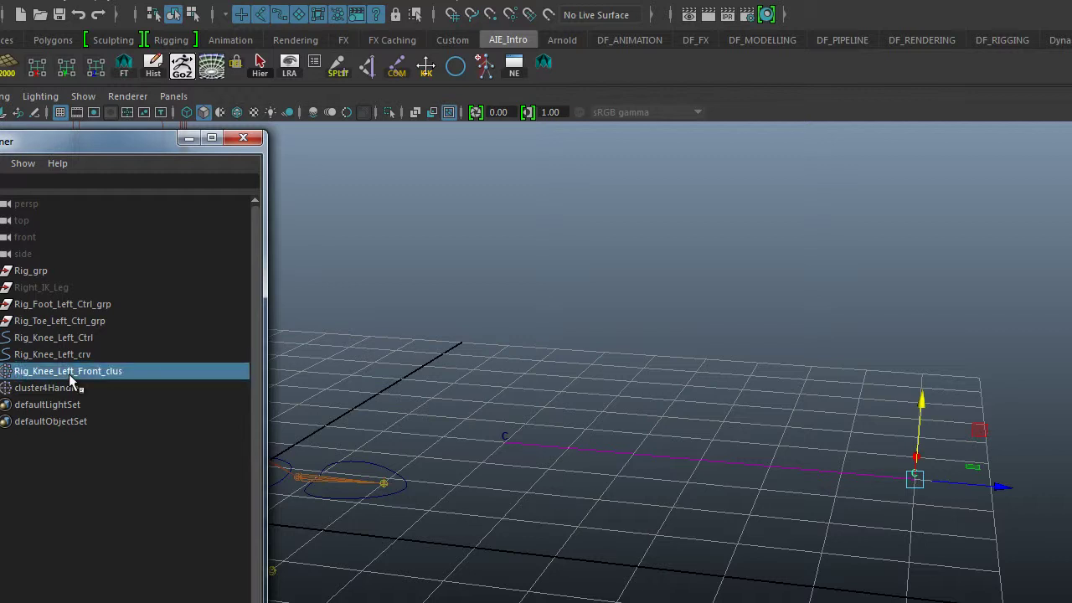
Step: Rename cluster4Handle as Rig_Knee_Left_Back_clus, reusing the front cluster's name with Front replaced by Back
left_click(113, 405)
double_click(135, 371)
key("ctrl+c")
key("Return")
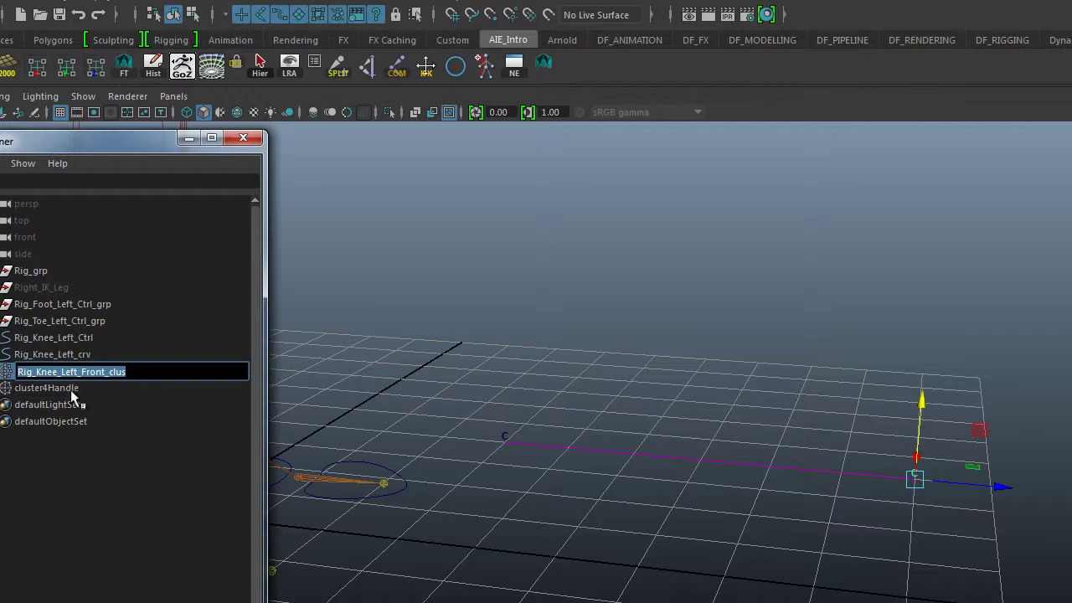
double_click(74, 388)
key("ctrl+v")
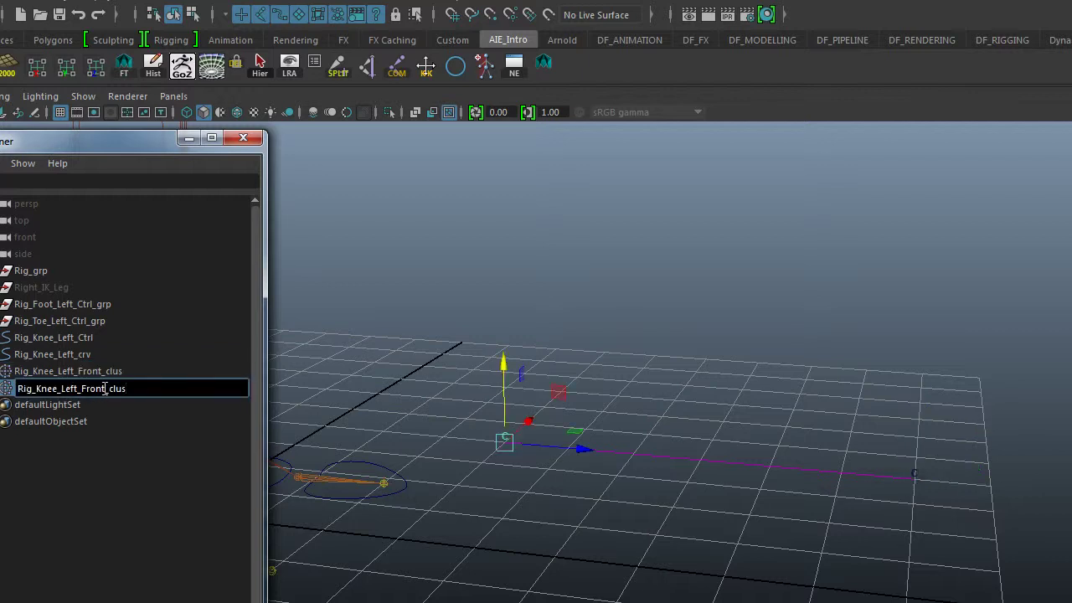
left_click_drag(104, 389, 81, 389)
type("Back")
key("Return")
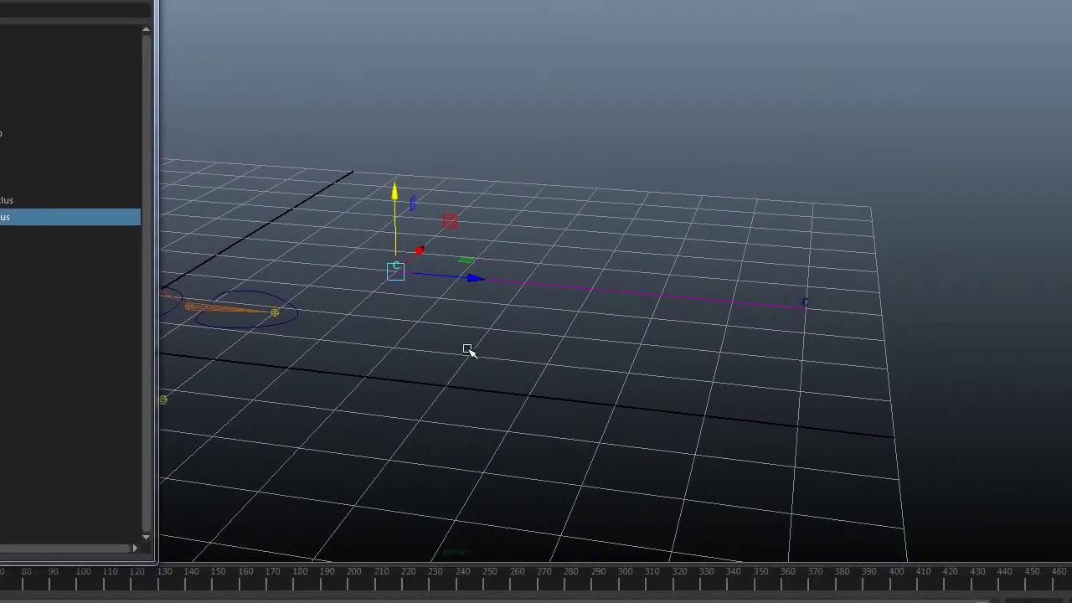
left_click_drag(468, 349, 513, 377, "alt")
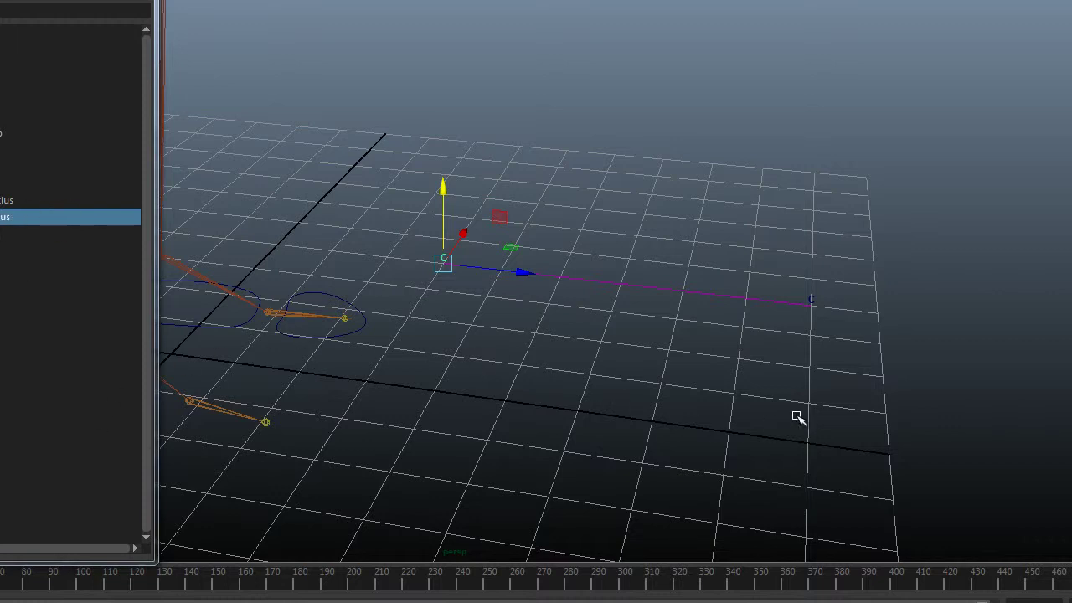
left_click_drag(797, 417, 840, 376, "alt")
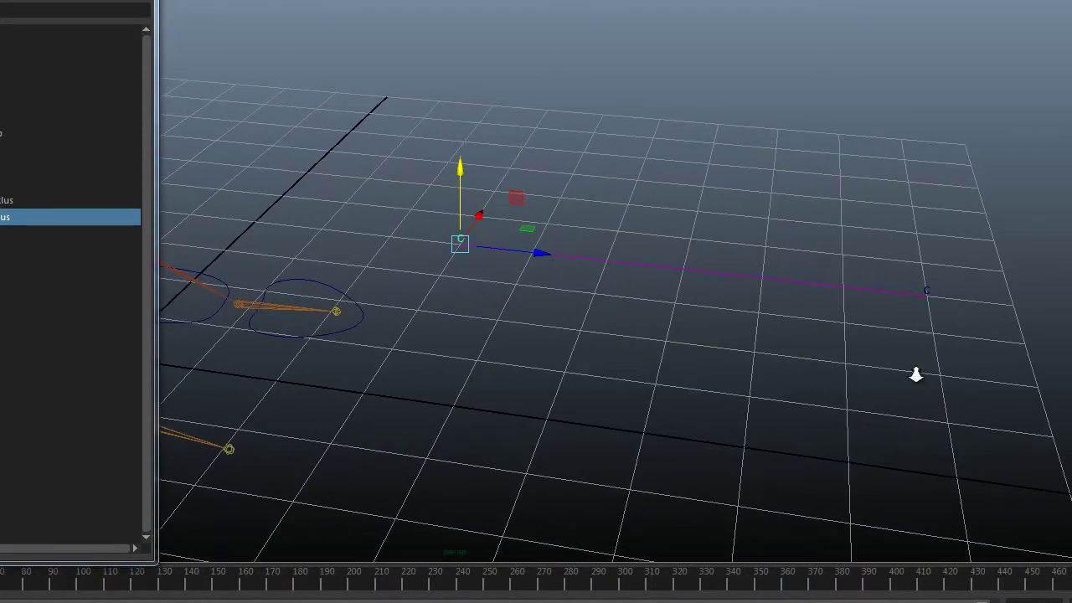
right_click_drag(916, 374, 782, 376, "alt")
middle_click_drag(782, 376, 741, 379, "alt")
left_click_drag(737, 386, 741, 385, "alt")
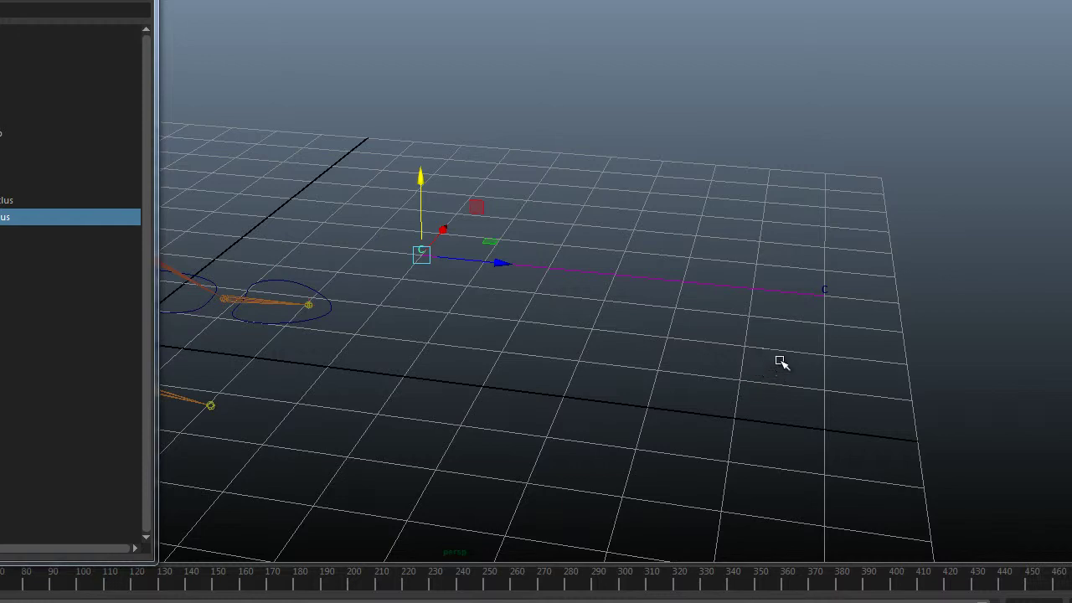
middle_click_drag(773, 363, 811, 396, "alt")
left_click_drag(811, 396, 708, 351, "alt")
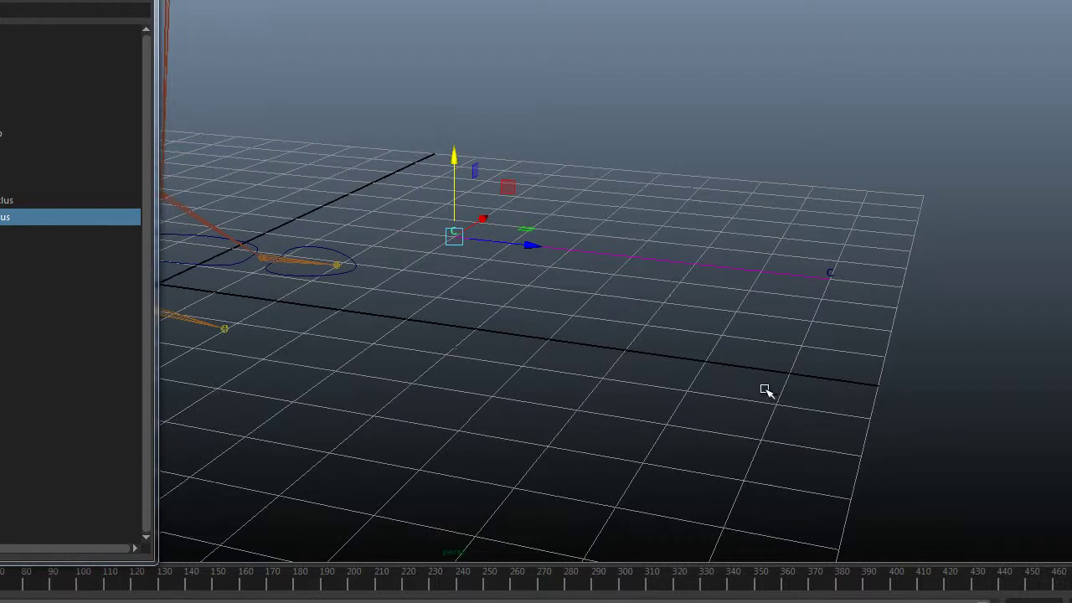
Step: Point constrain Rig_Knee_Left_Front_clus to Rig_Knee_Left_Ctrl with Maintain offset off and all axes constrained, then clear the selection
left_click_drag(807, 380, 768, 342, "alt")
right_click_drag(767, 342, 473, 356, "alt")
middle_click_drag(706, 299, 695, 331, "alt")
left_click_drag(727, 352, 752, 342, "alt")
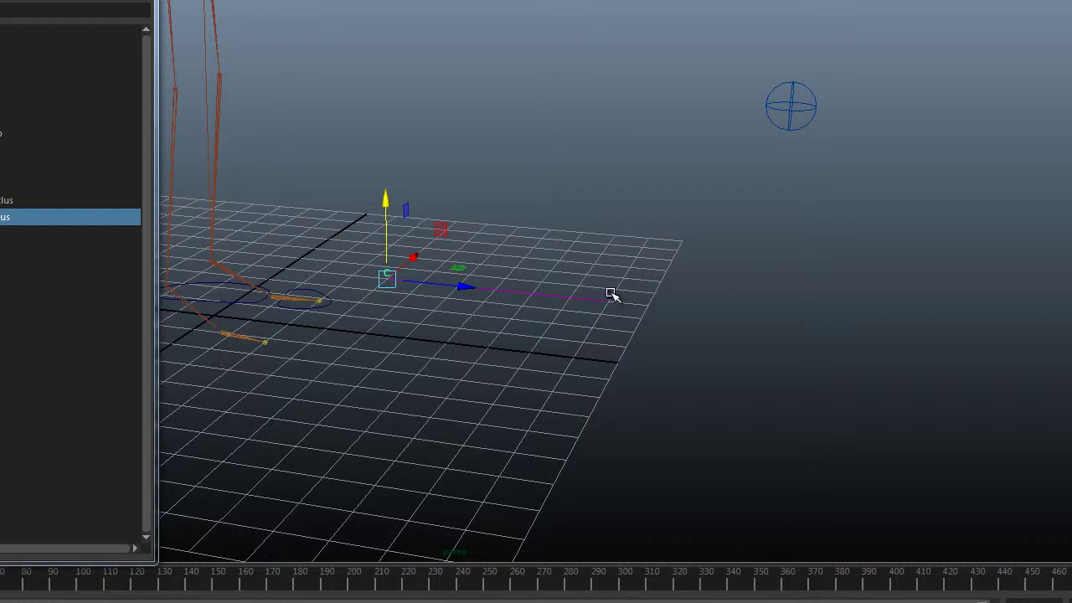
left_click(611, 297)
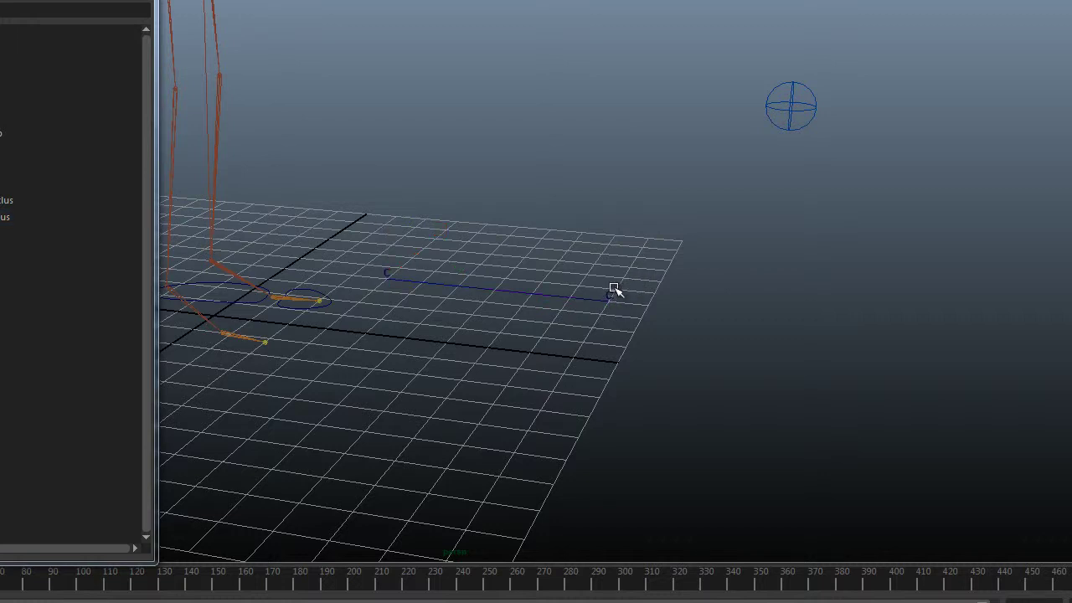
left_click(612, 297)
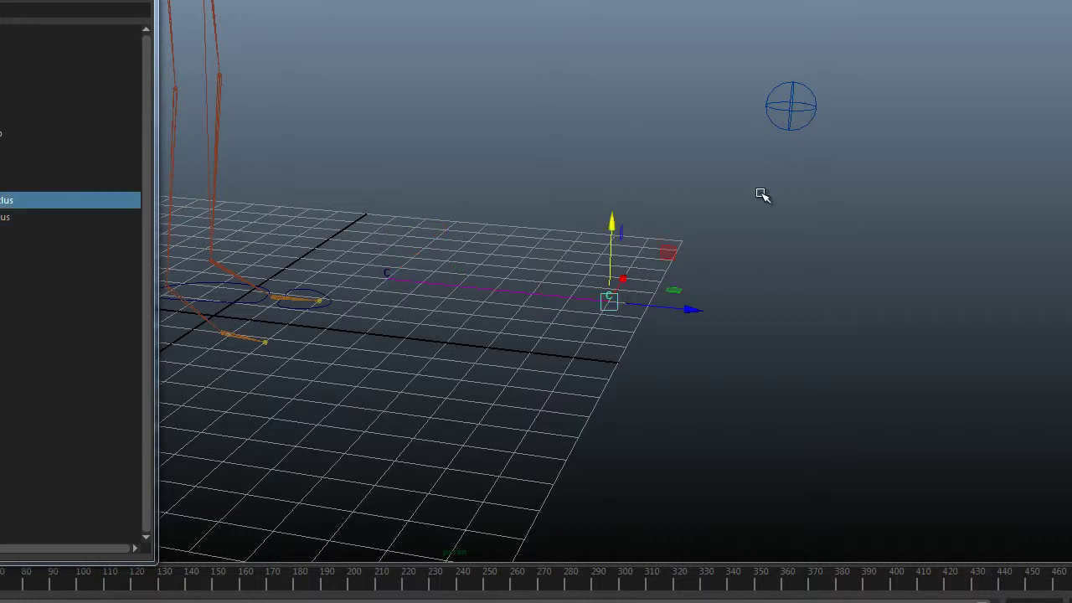
left_click(761, 193)
left_click_drag(767, 78, 796, 143)
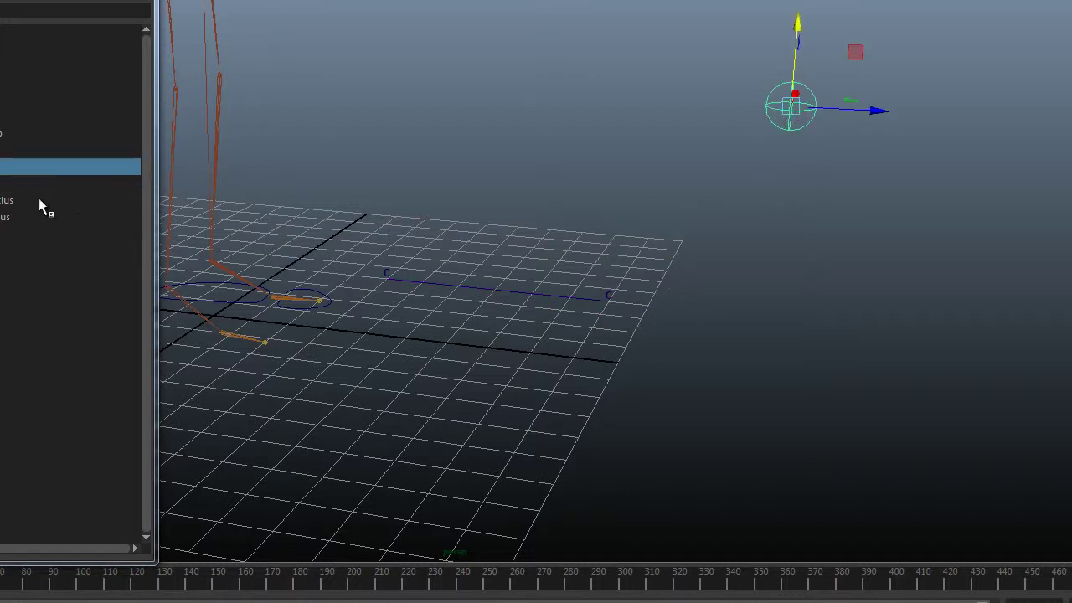
left_click(4, 202, "ctrl")
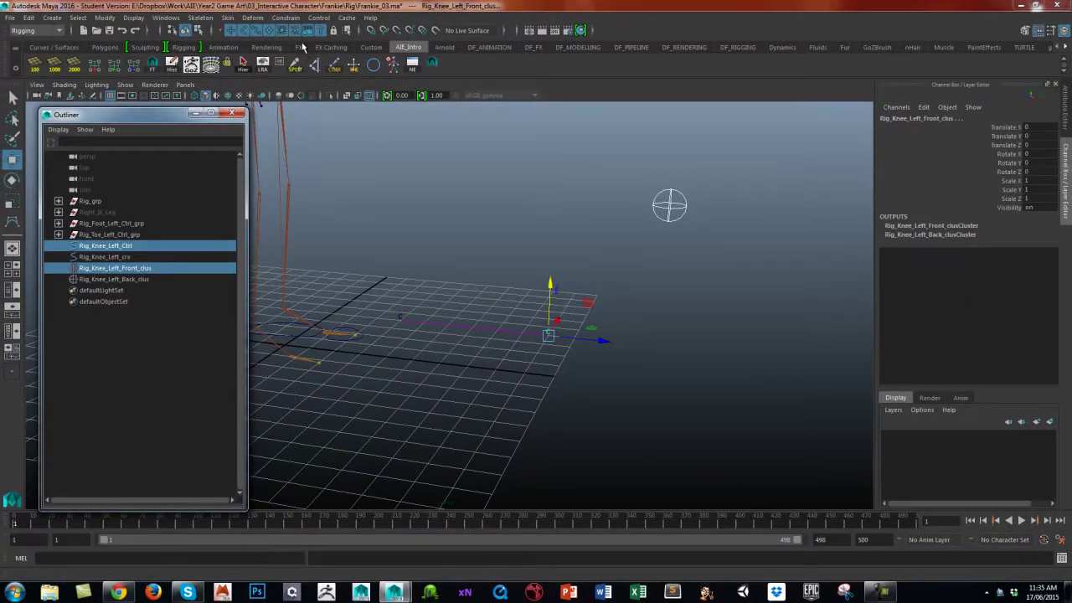
left_click(287, 19)
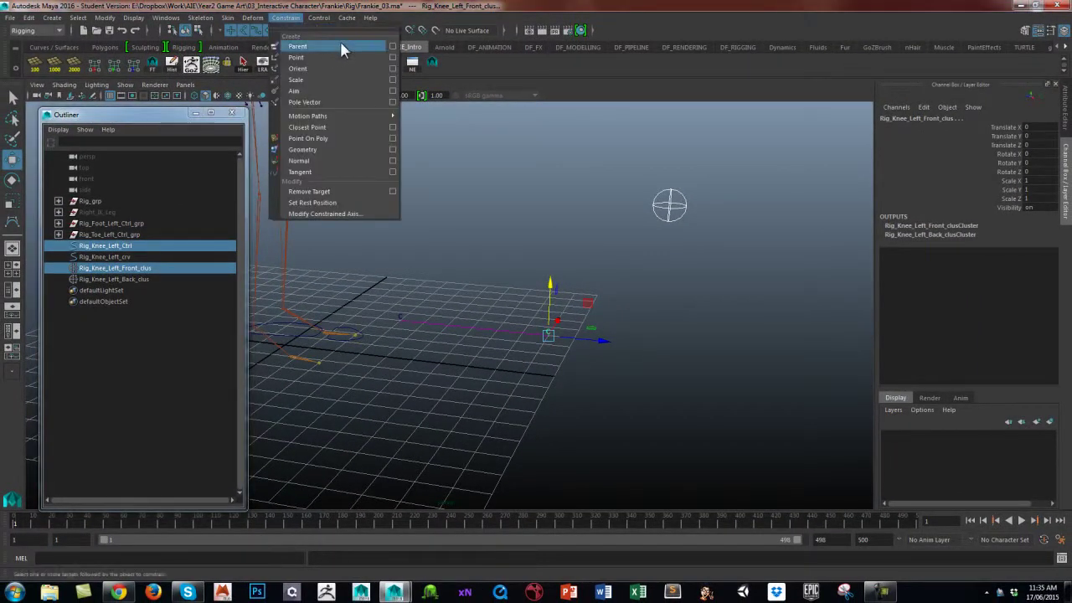
left_click(388, 57)
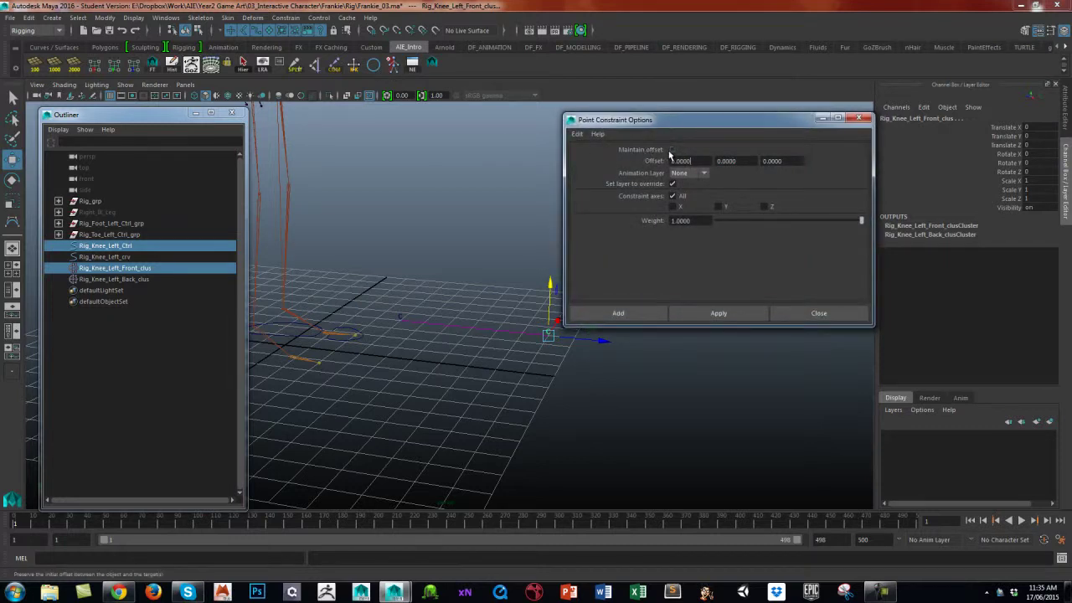
left_click_drag(687, 122, 768, 128)
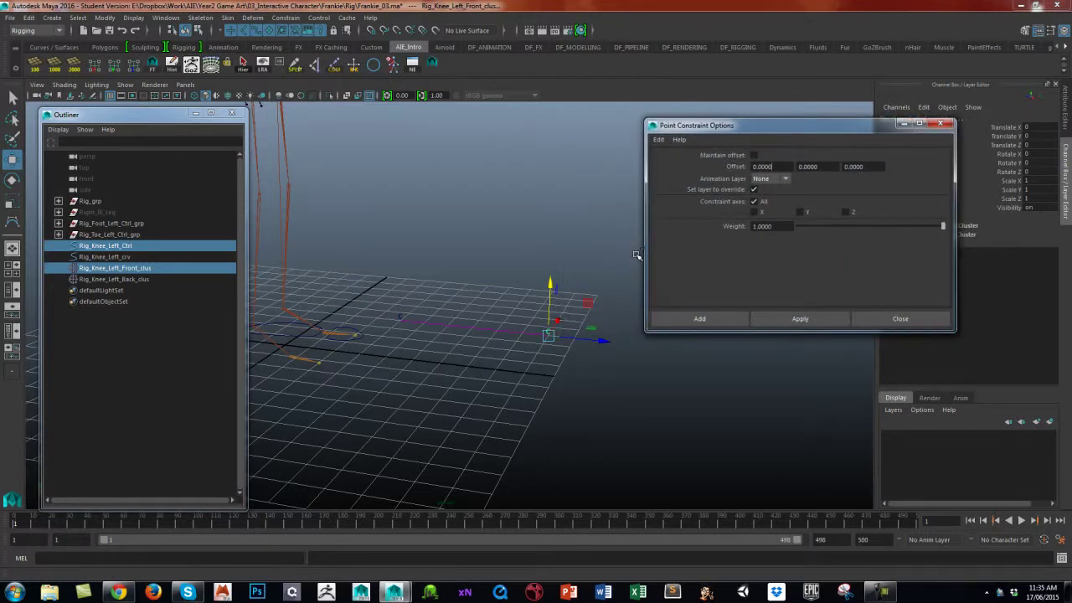
left_click(697, 318)
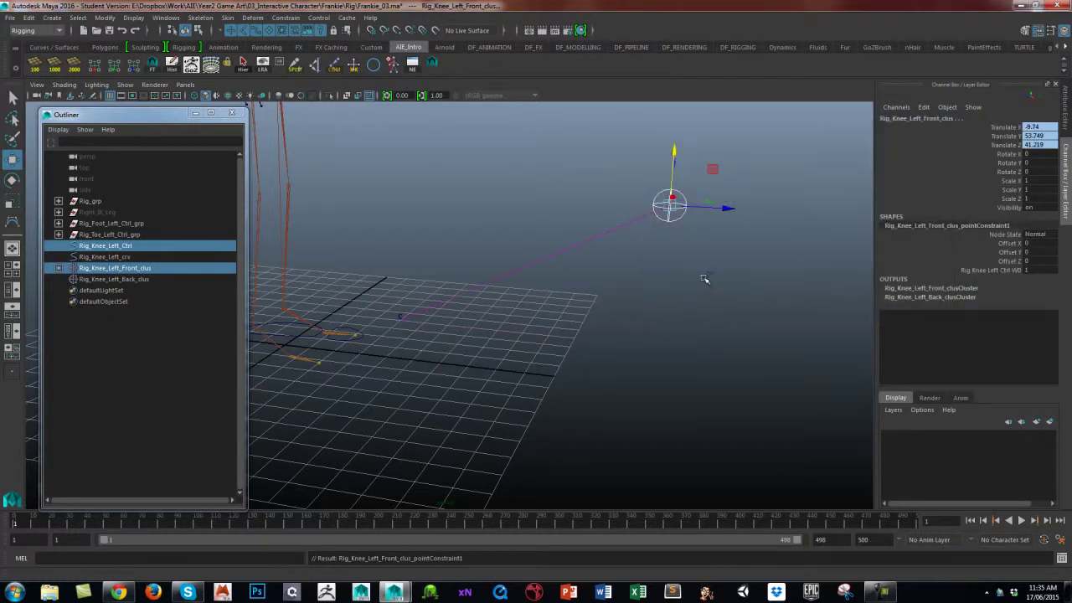
left_click(682, 251)
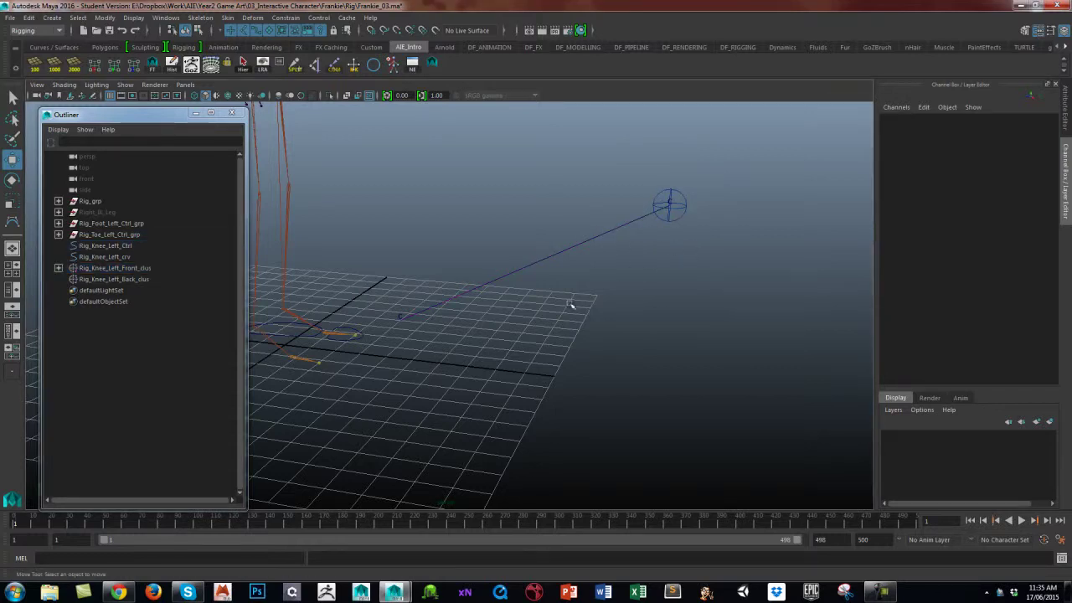
Step: Point constrain Rig_Knee_Left_Back_clus to the left knee joint, Rig_Knee_Left_jnt, without maintaining the offset, and clear the selection
middle_click_drag(402, 242, 475, 291, "alt")
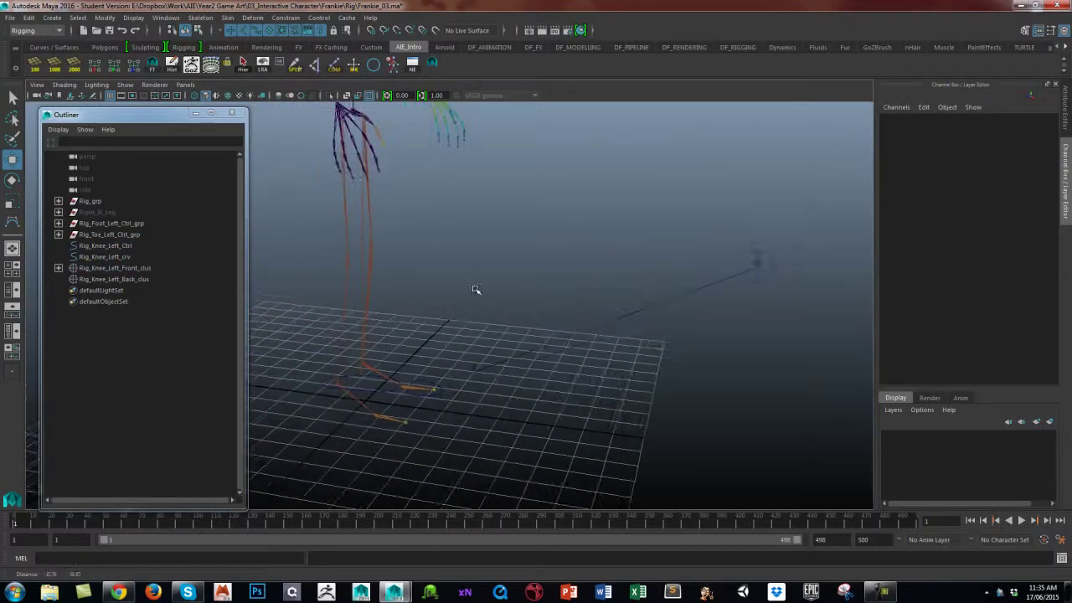
left_click(377, 256)
left_click(377, 257)
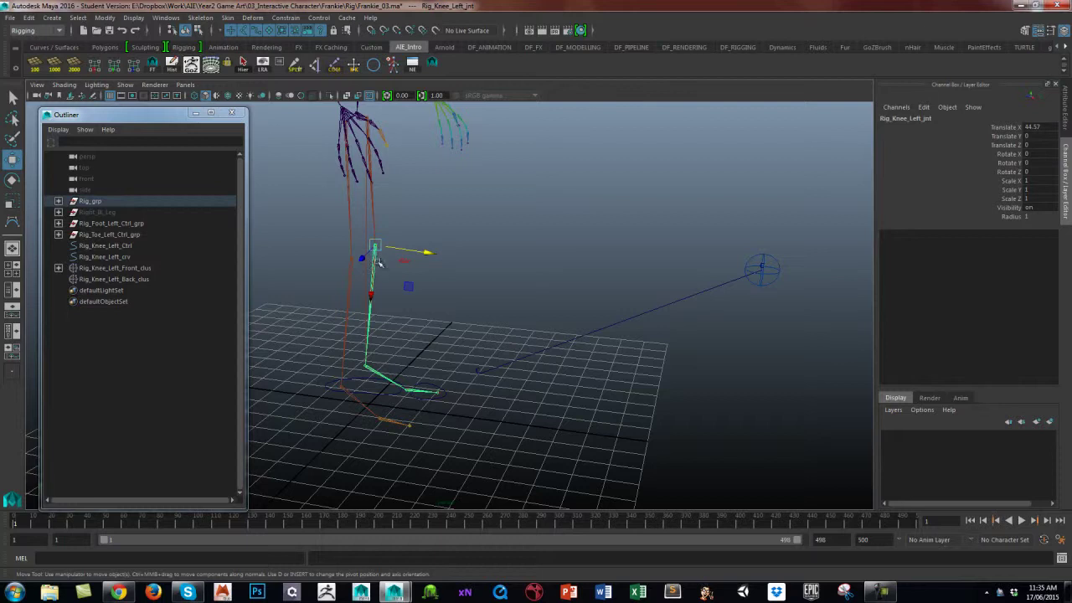
left_click(144, 282)
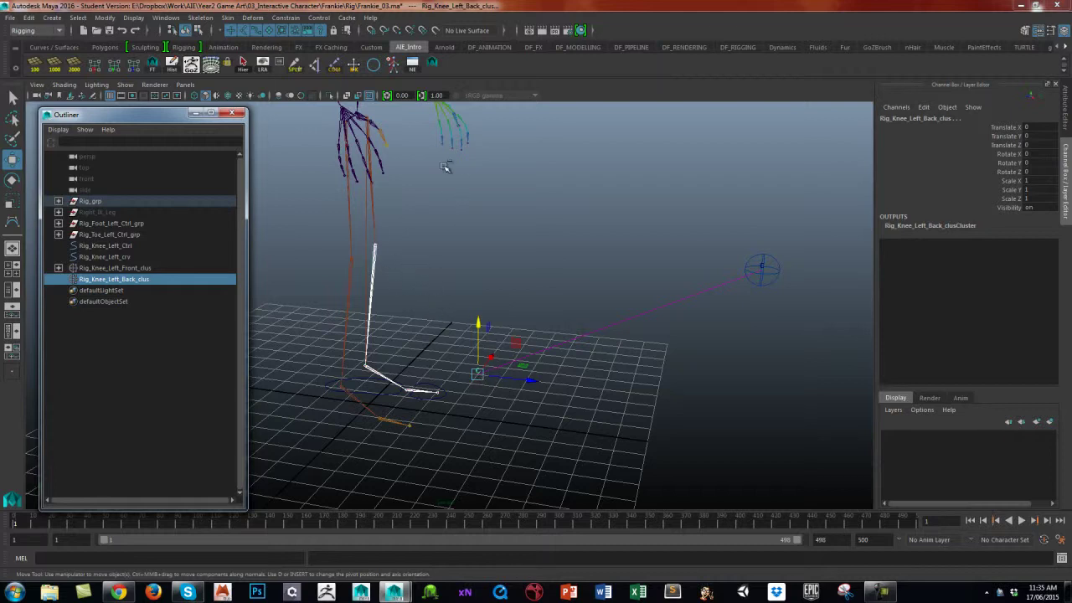
left_click(286, 18)
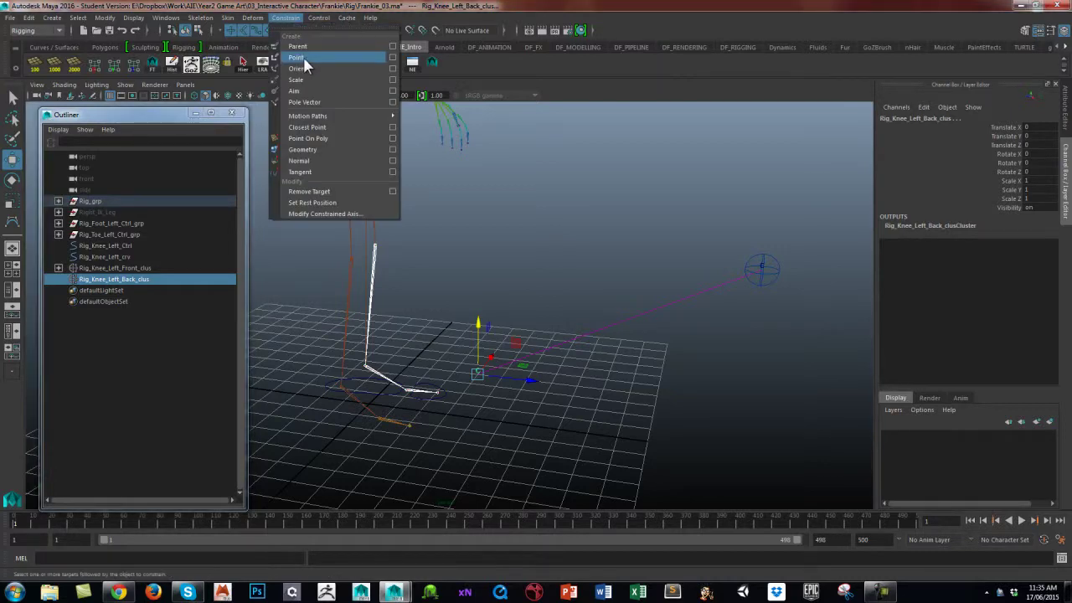
left_click(304, 57)
left_click_drag(551, 342, 476, 357, "alt")
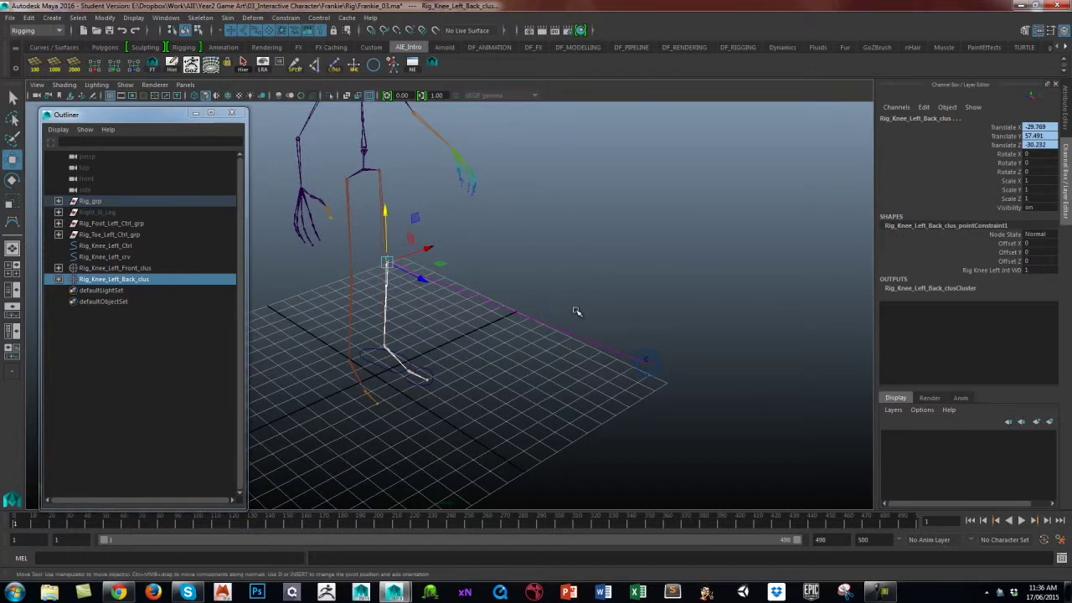
left_click(518, 362)
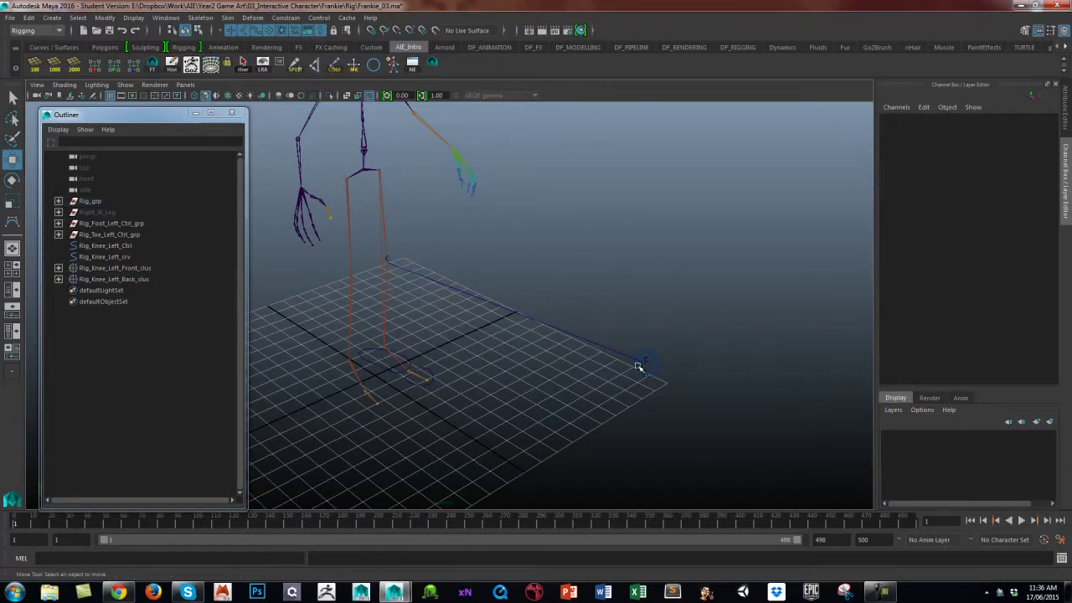
Step: Test the constrained curve by moving the left knee control, then undo the move and deselect
left_click(640, 362)
left_click_drag(675, 349, 568, 346)
key("ctrl+z")
left_click(568, 346)
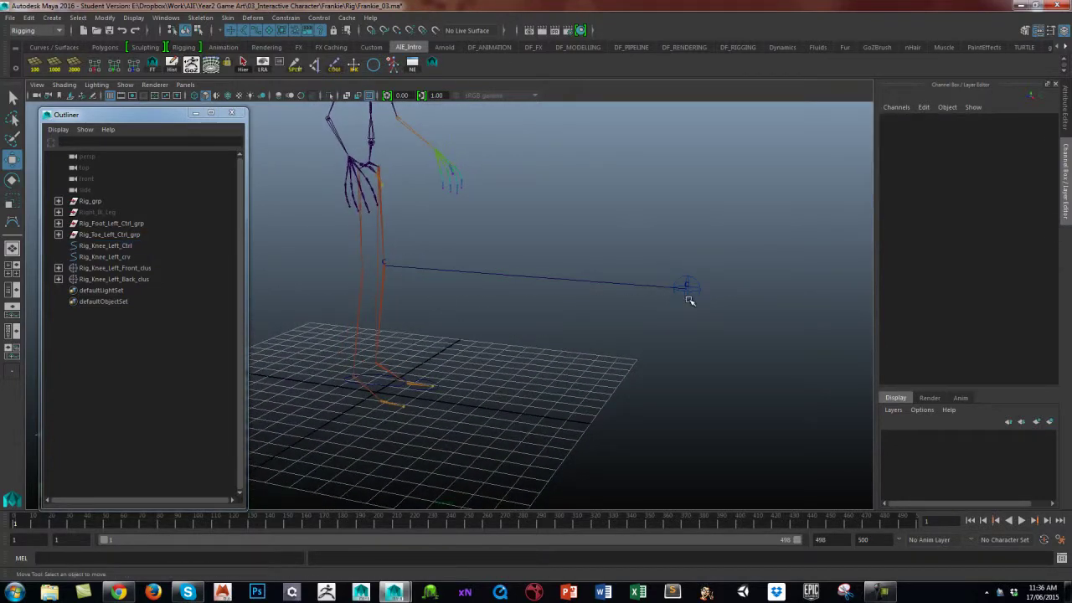
Step: Select Rig_Knee_Left_crv to examine how it spans from the knee joint to the knee control, then deselect it
left_click_drag(399, 280, 678, 352, "alt")
left_click_drag(625, 268, 651, 354)
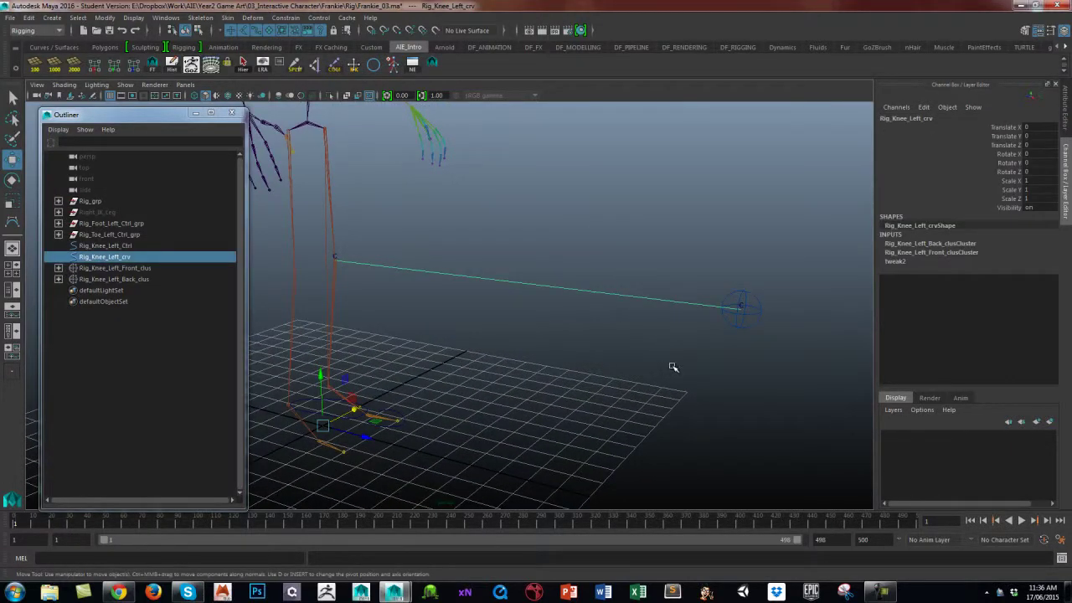
left_click(726, 351)
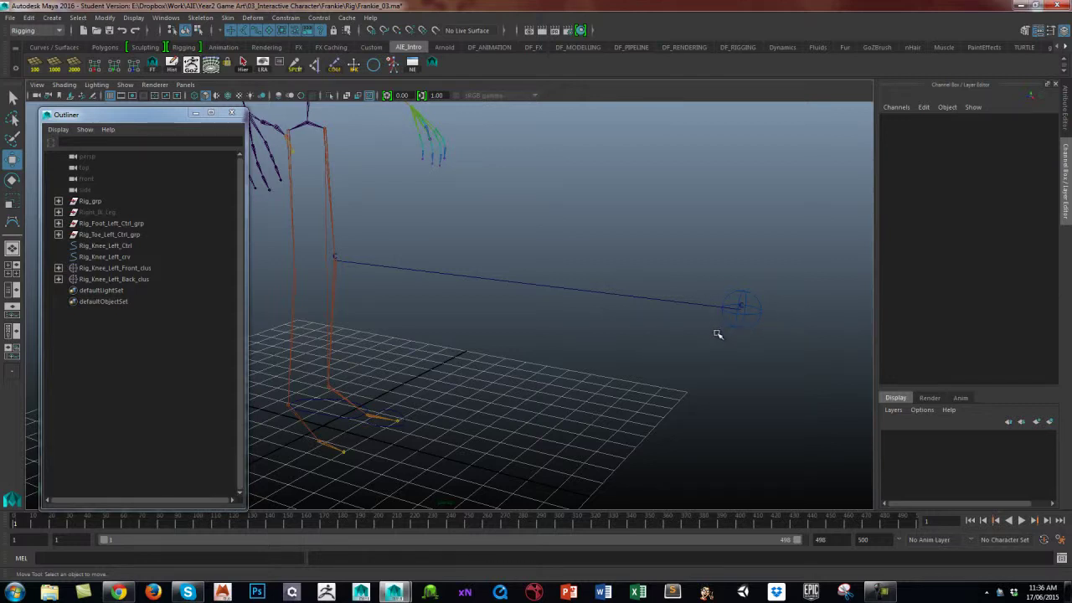
left_click_drag(732, 369, 620, 360, "alt")
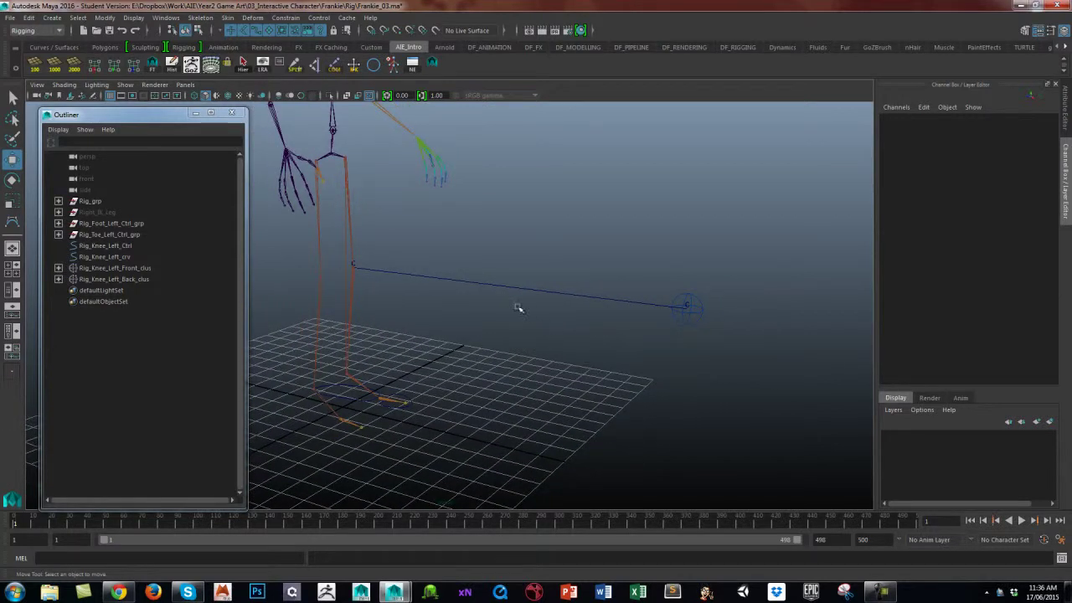
Step: Group Rig_Knee_Left_crv with its front and back clusters as Rig_Knee_Left_Setup_grp, then expand the group and deselect it
left_click(123, 256)
left_click(141, 280, "shift")
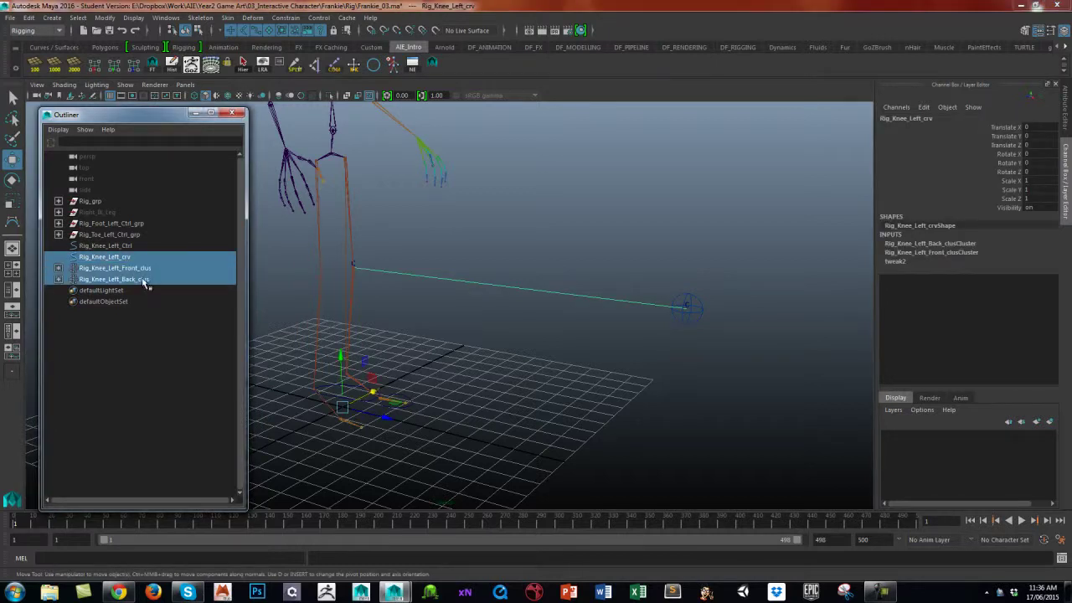
key("ctrl+g")
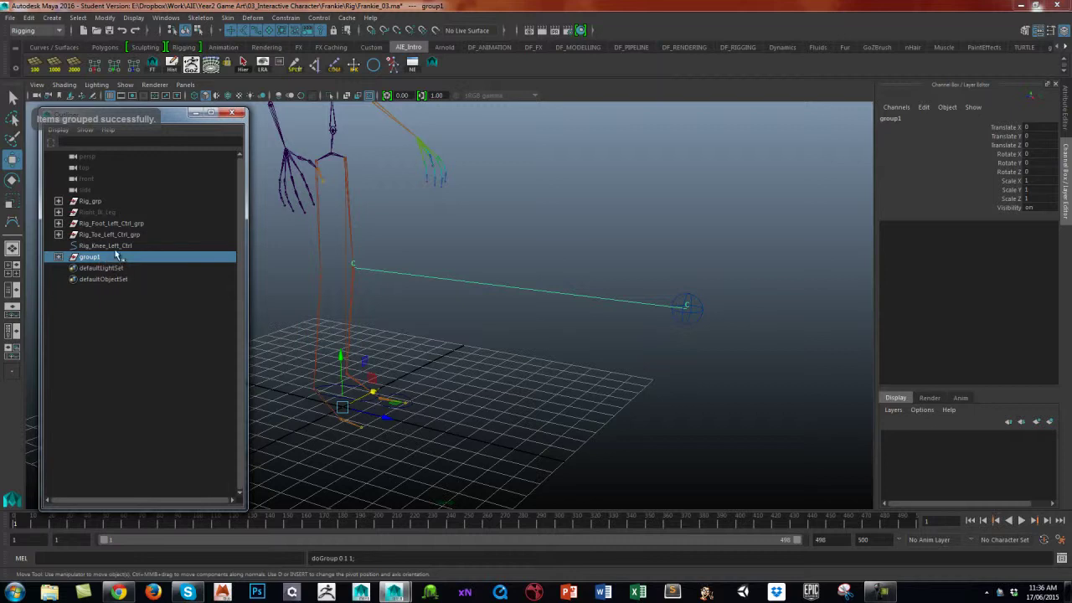
double_click(117, 256)
type("Rig_Knee_Left_Setup_")
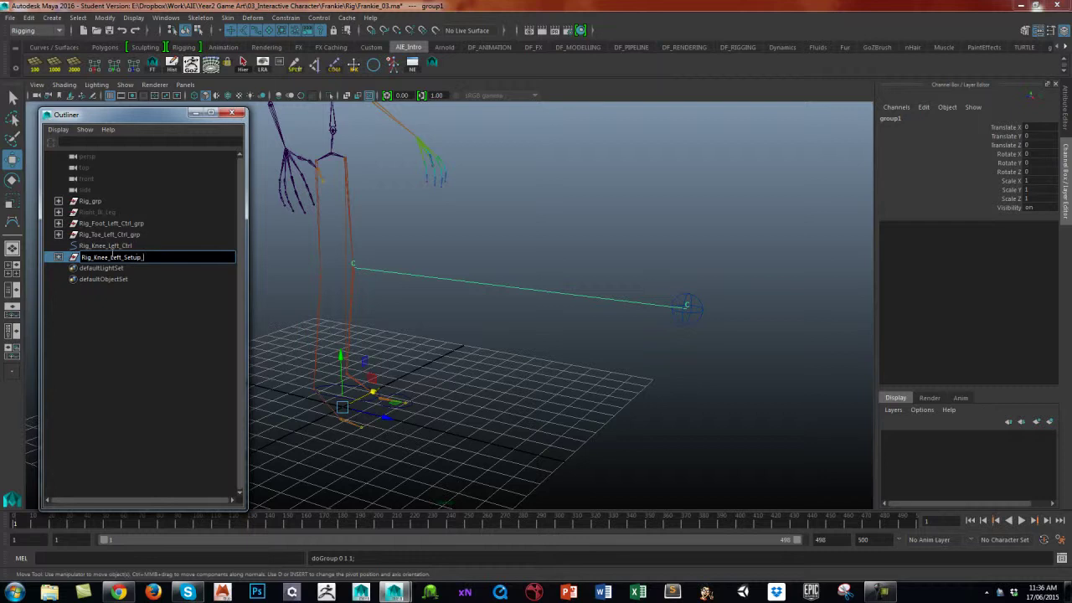
type("p")
key("Return")
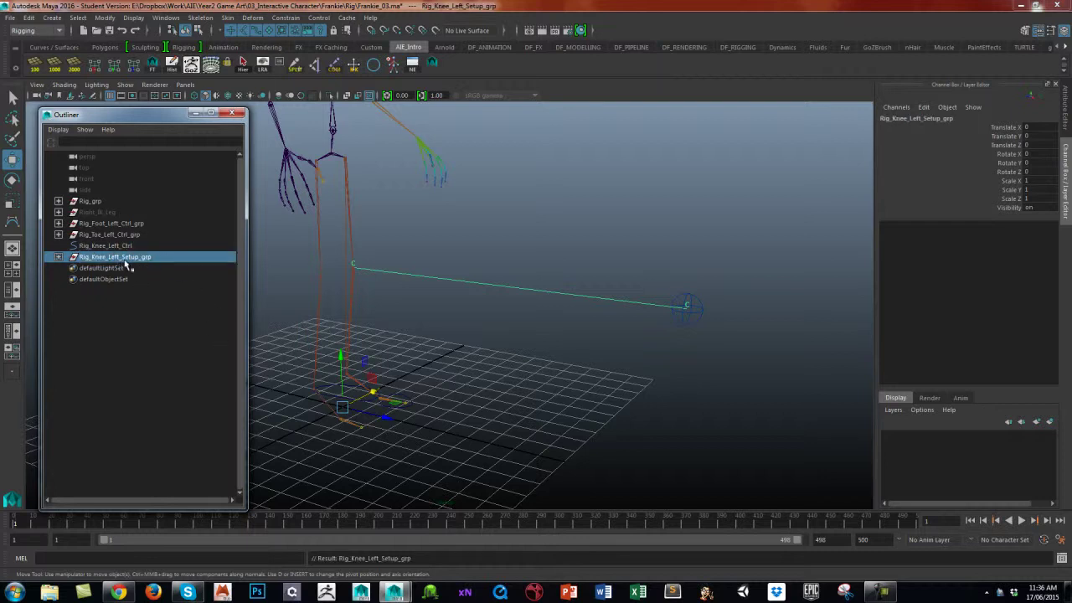
left_click(59, 257)
left_click(127, 360)
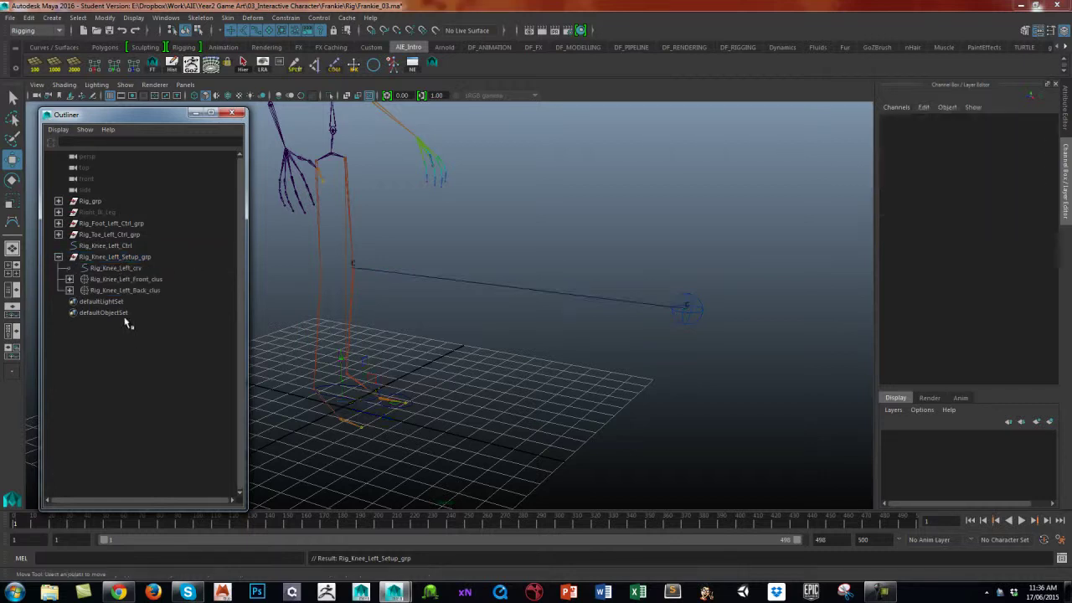
Step: Hide the Rig_Knee_Left_Front_clus and Rig_Knee_Left_Back_clus clusters inside Rig_Knee_Left_Setup_grp
left_click(59, 257)
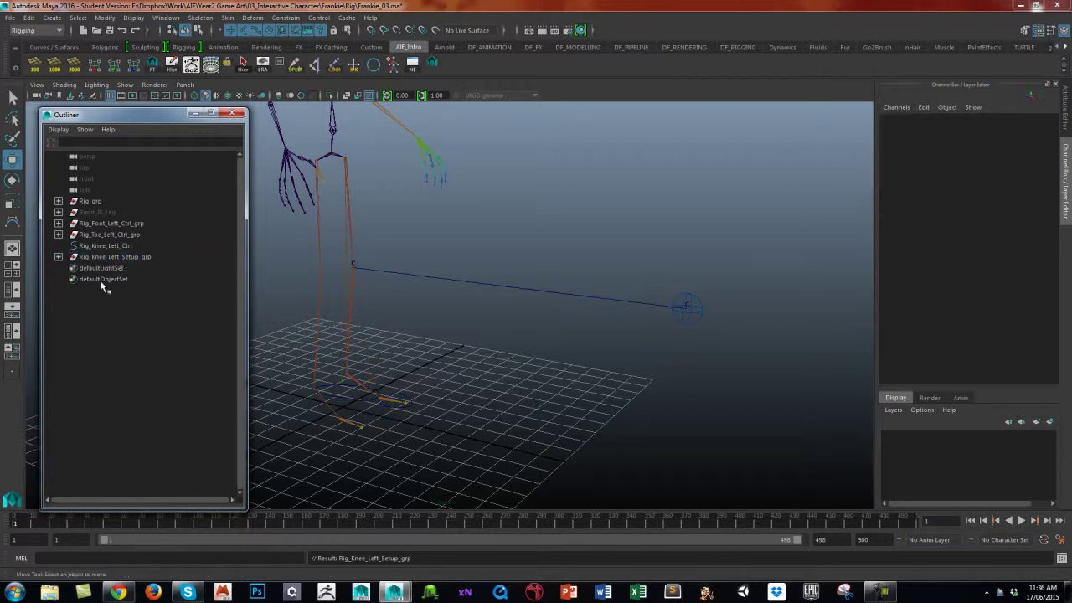
left_click(140, 258)
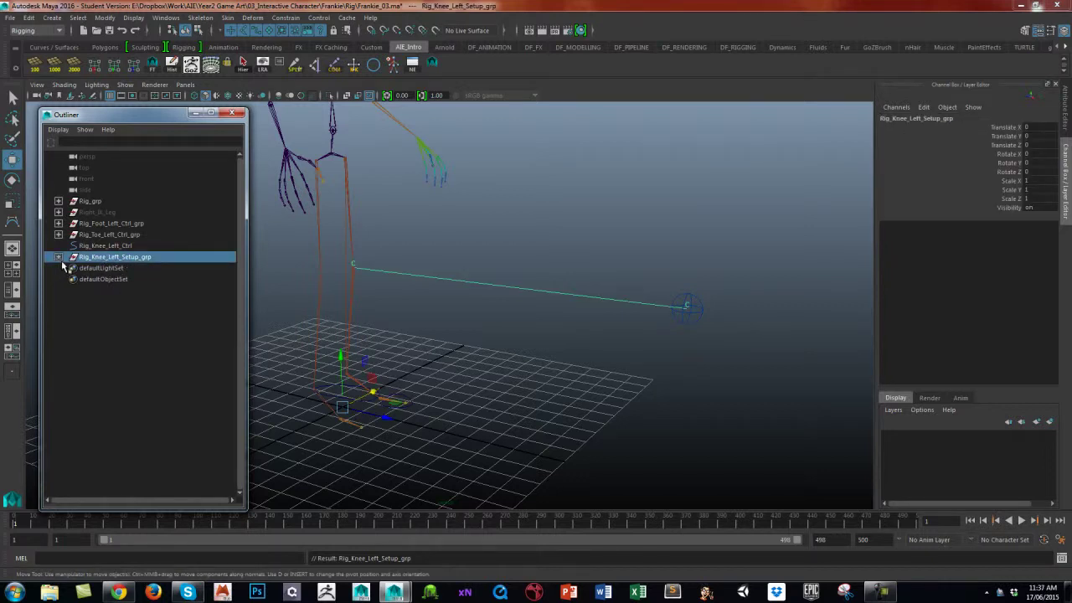
left_click(58, 257)
left_click(115, 342)
left_click(149, 281)
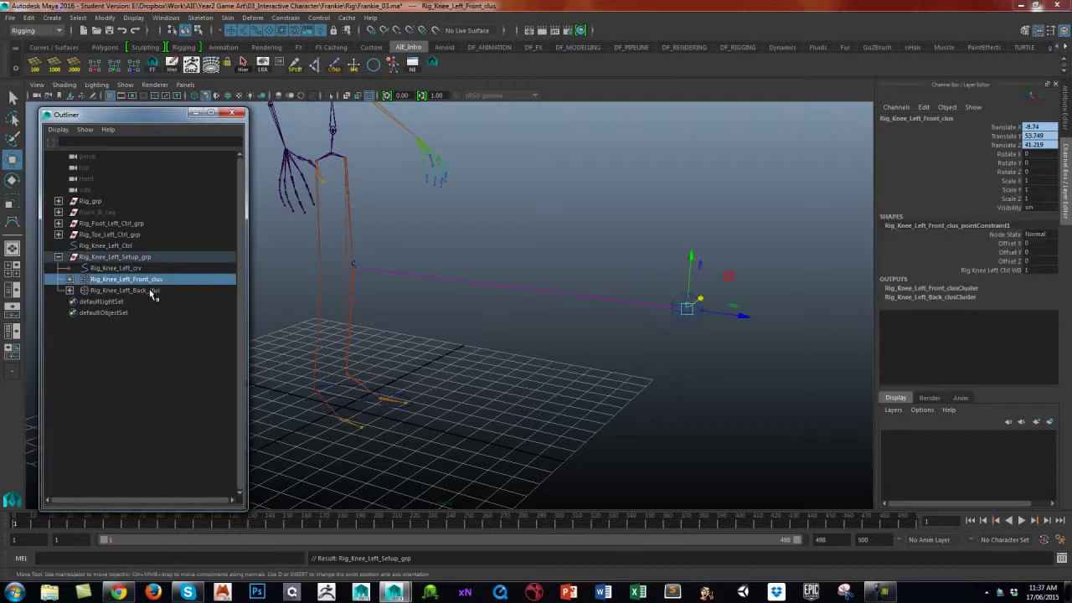
left_click(155, 291, "shift")
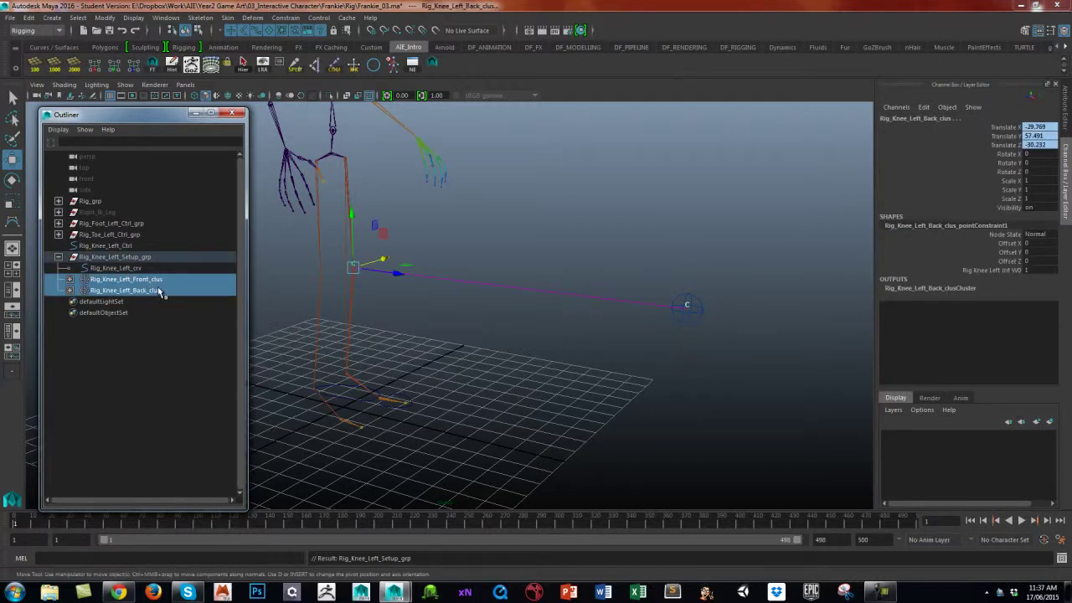
key("ctrl+h")
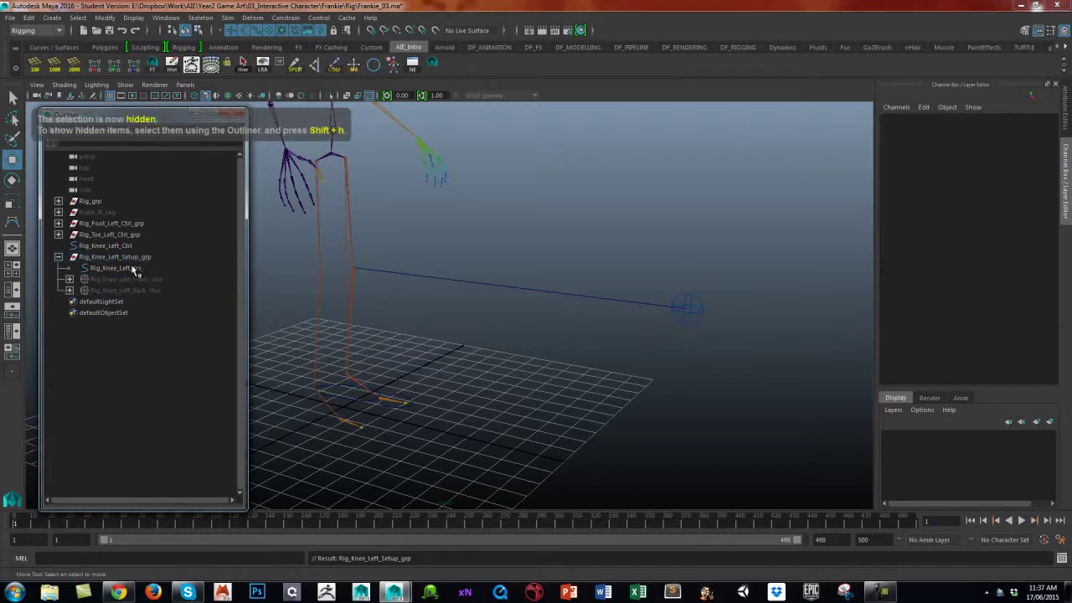
Step: Test the curve with its clusters hidden by moving Rig_Knee_Left_Ctrl, then undo the move
left_click_drag(670, 384, 673, 315, "alt")
left_click(629, 362)
key("ctrl+z")
key("ctrl+z")
left_click(631, 369)
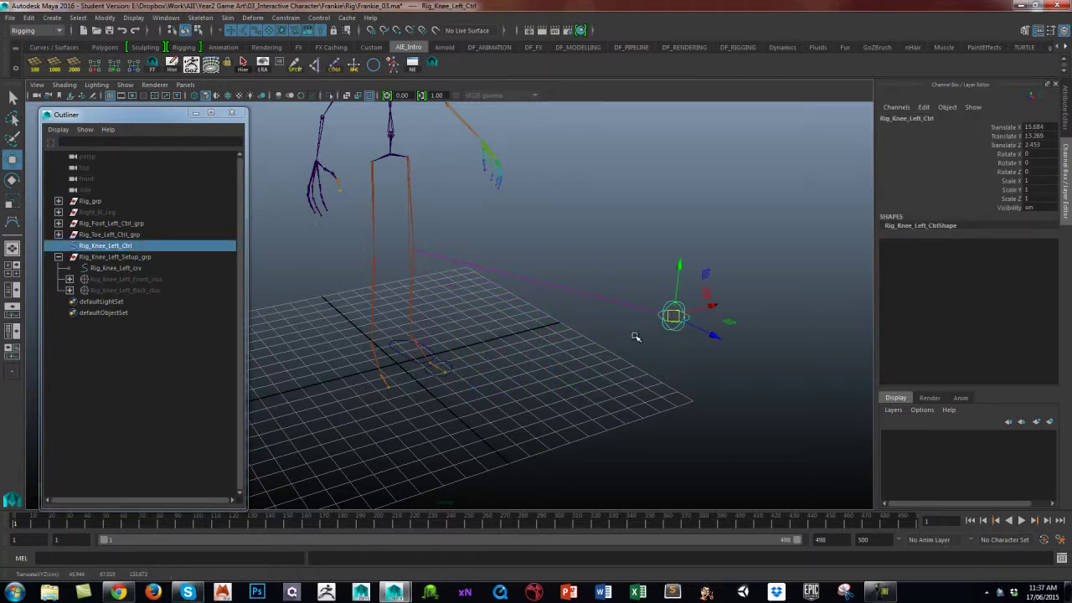
key("ctrl+z")
Step: Check whether Rig_Knee_Left_crv can be picked in the viewport by repeatedly selecting and deselecting it
left_click_drag(520, 392, 521, 371, "alt")
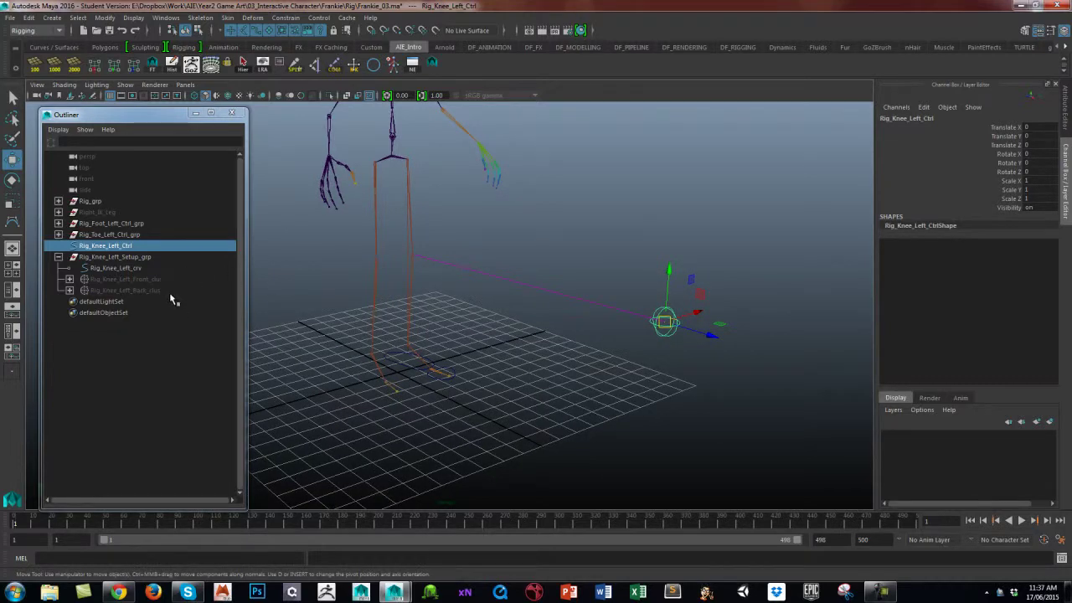
middle_click_drag(536, 386, 519, 390, "alt")
left_click_drag(519, 391, 517, 382, "alt")
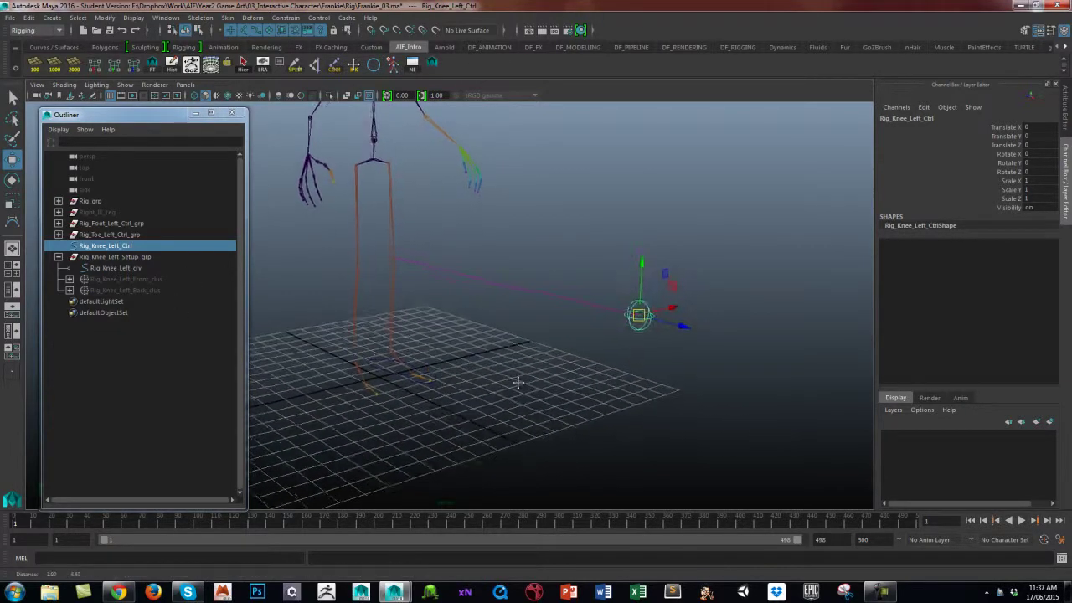
middle_click_drag(517, 383, 523, 398, "alt")
right_click_drag(523, 398, 552, 386, "alt")
left_click(557, 361)
left_click_drag(564, 287, 567, 343)
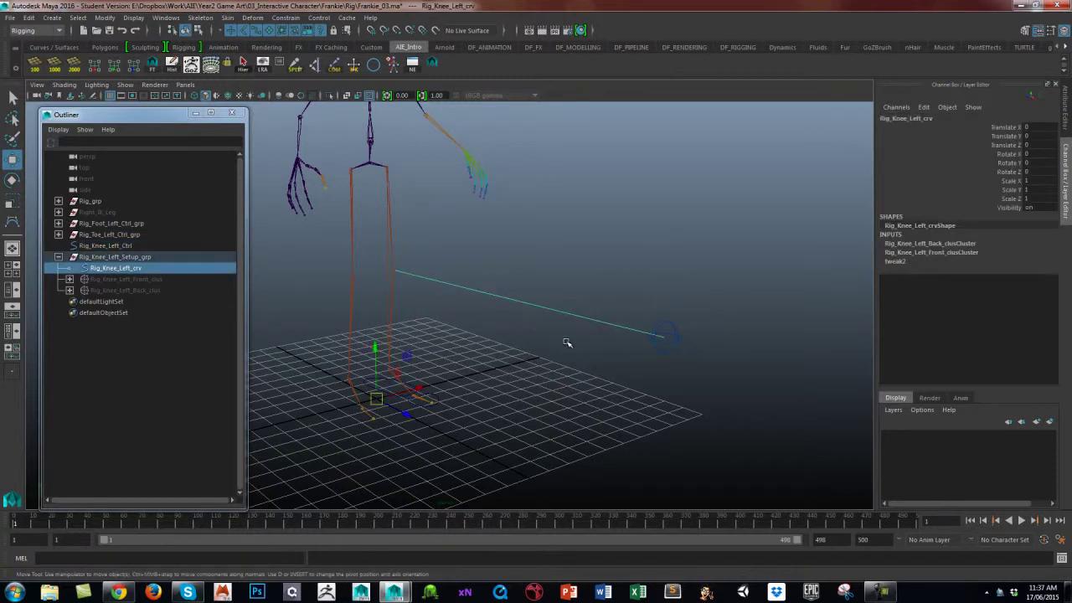
left_click(578, 307)
left_click_drag(574, 287, 574, 350)
left_click(577, 289)
left_click_drag(576, 281, 572, 353)
left_click(571, 277)
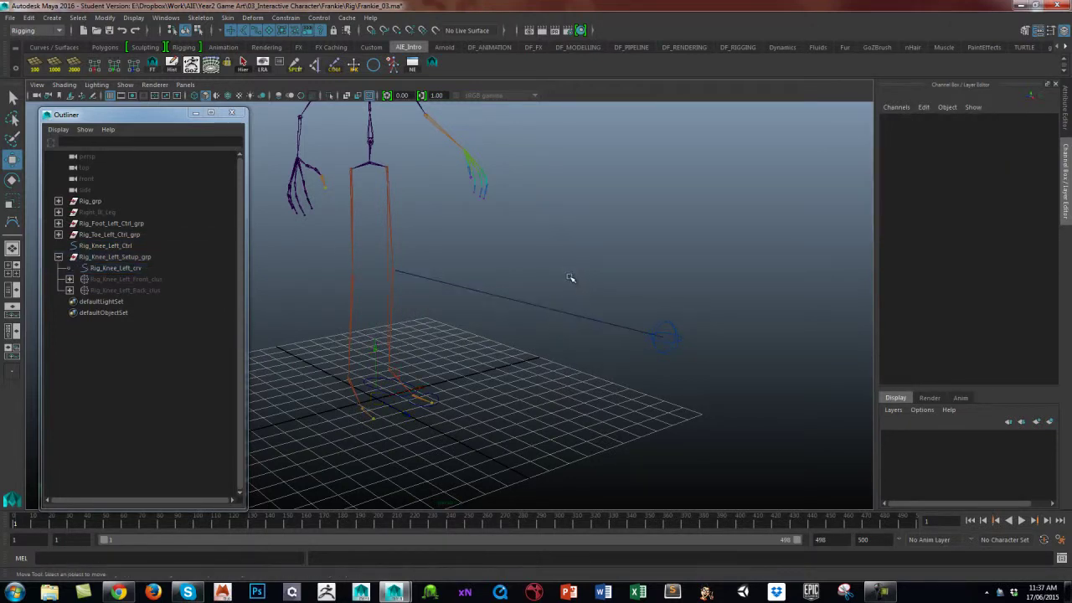
left_click_drag(571, 275, 570, 339)
left_click(574, 292)
left_click_drag(574, 291, 548, 359)
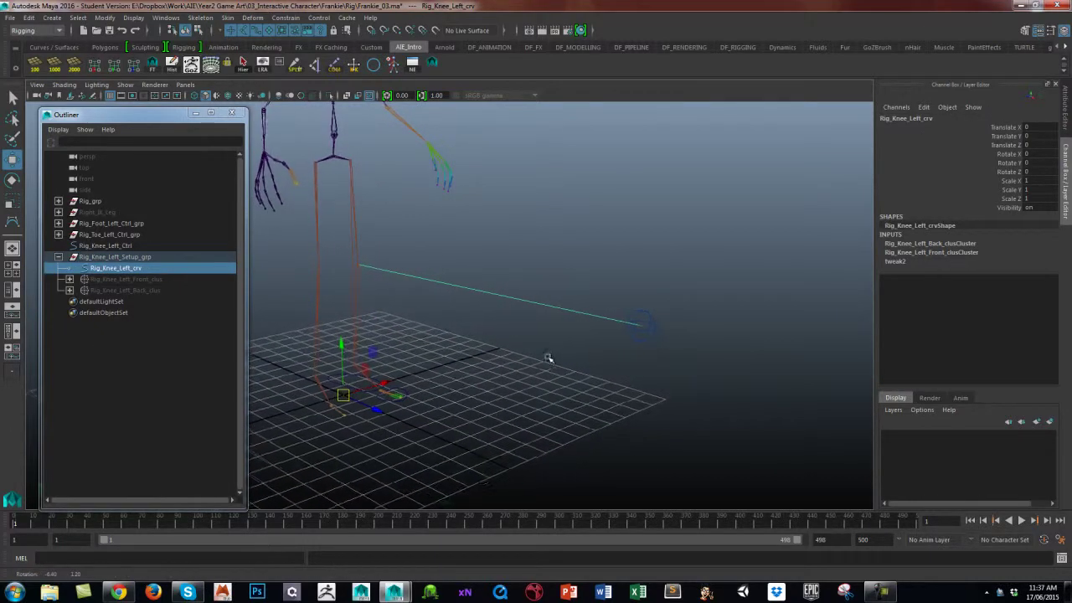
left_click(609, 364)
Step: Enable drawing overrides in the display attributes of the Rig_Knee_Left_crv transform
left_click_drag(544, 287, 550, 330)
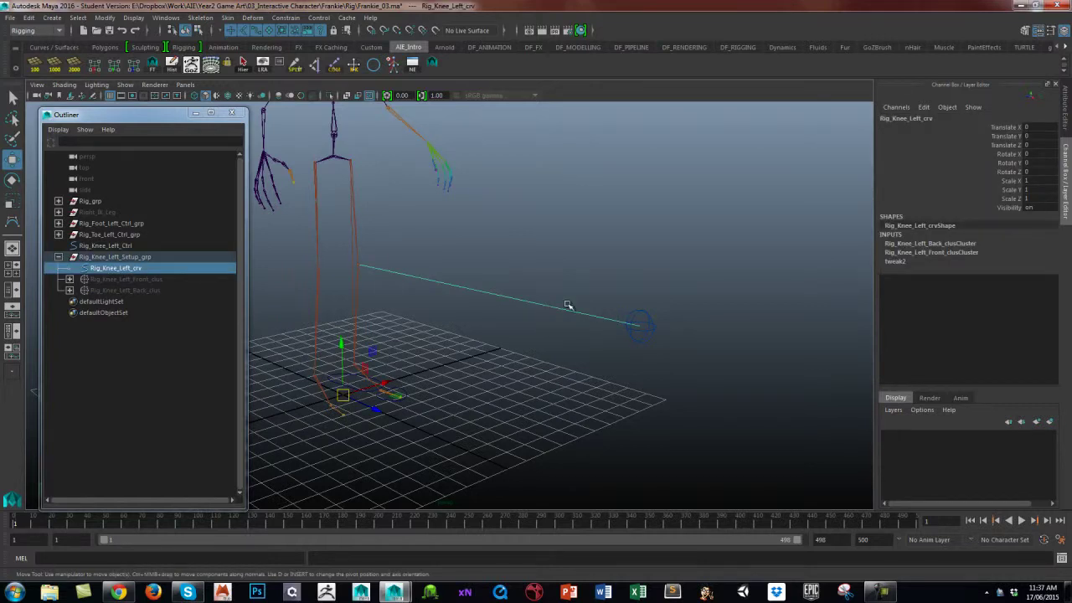
left_click(1066, 113)
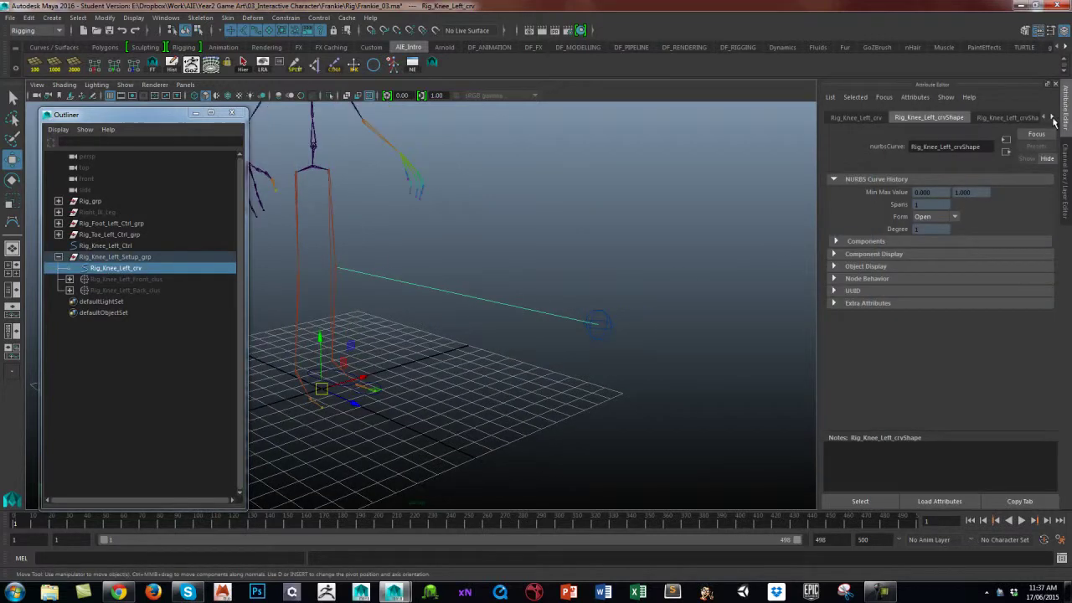
left_click(855, 118)
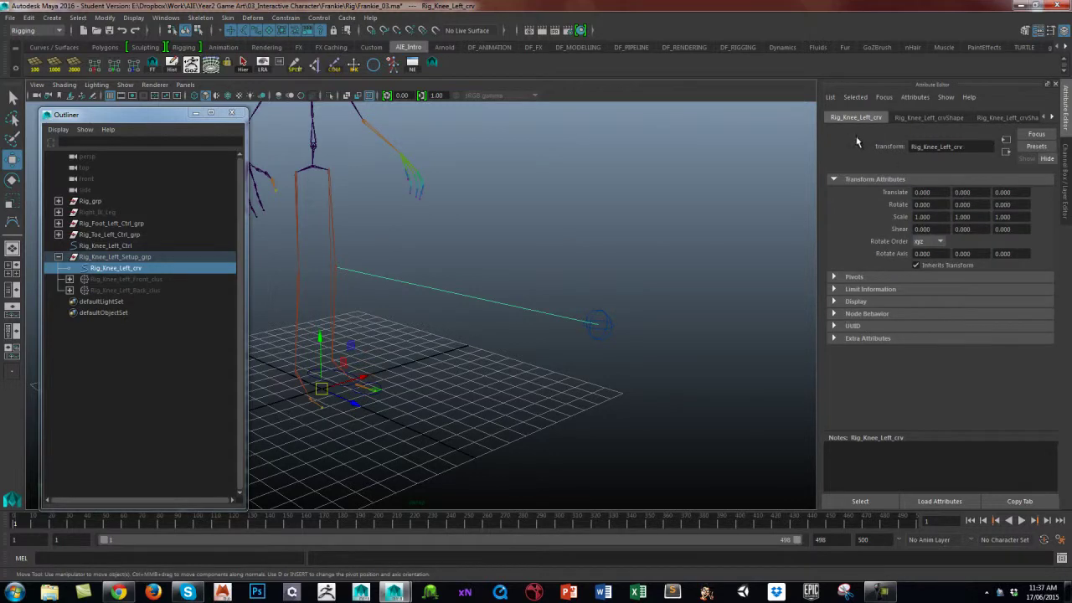
left_click(833, 302)
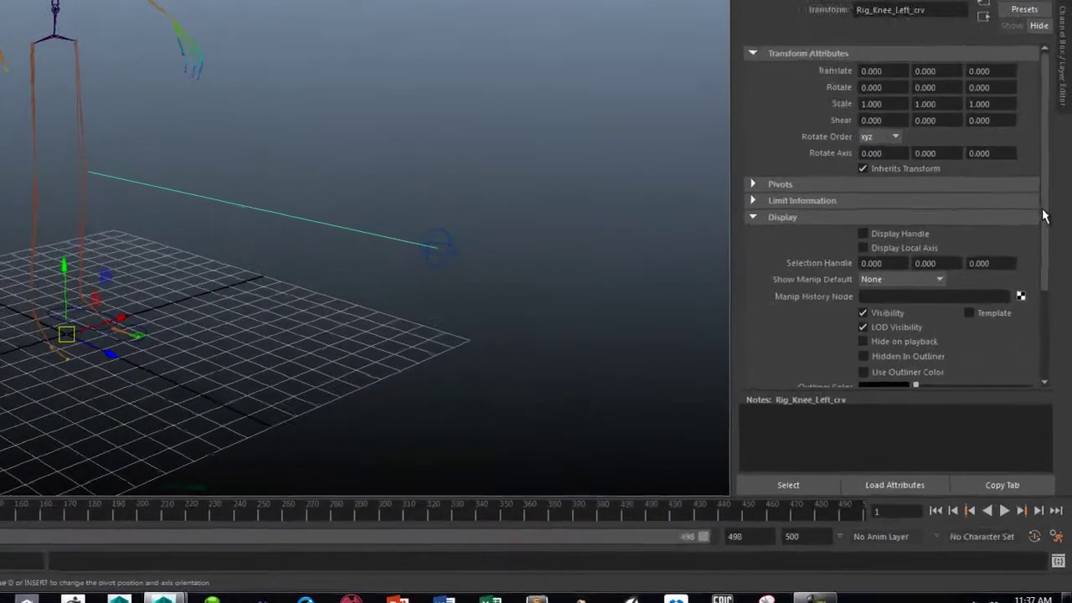
left_click_drag(1052, 296, 1062, 345)
left_click_drag(1060, 252, 1062, 274)
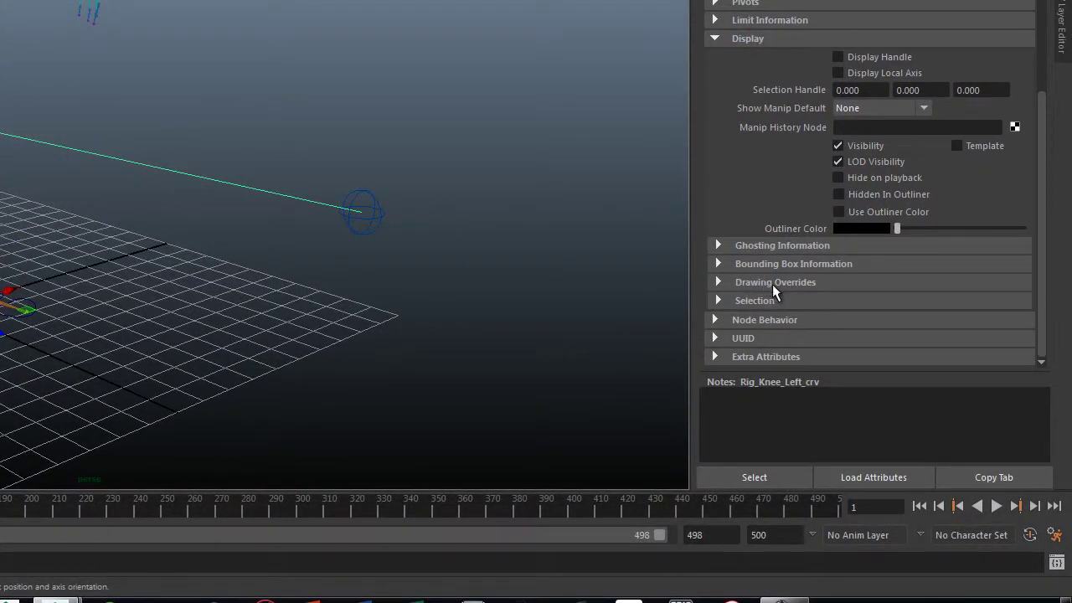
left_click(717, 282)
left_click(841, 300)
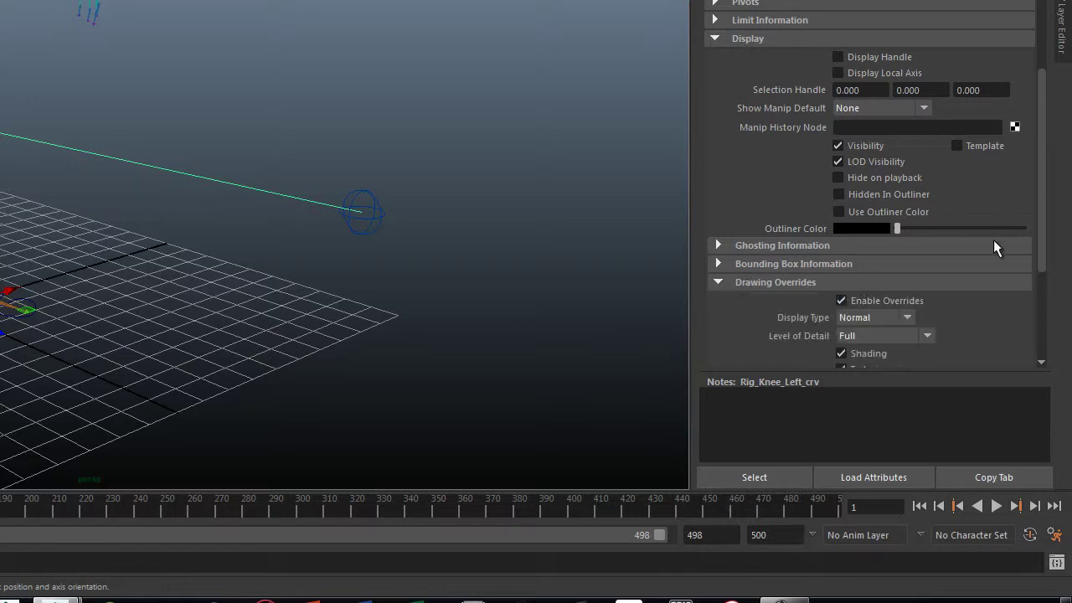
Step: Try the Template override display type on the knee curve, then set it to Reference and deselect the curve
left_click_drag(1041, 241, 1045, 328)
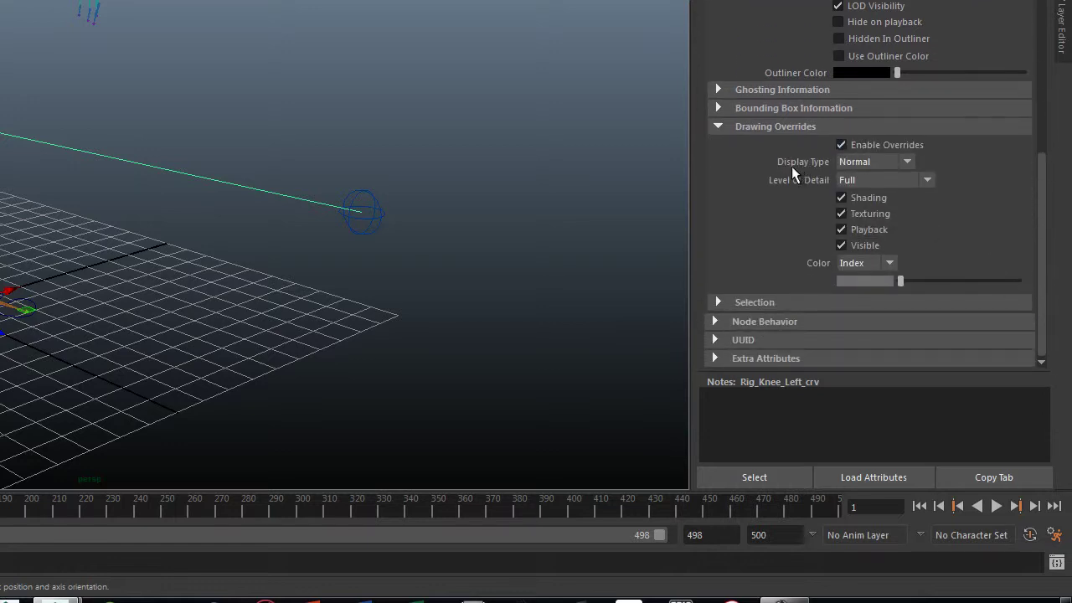
left_click(908, 162)
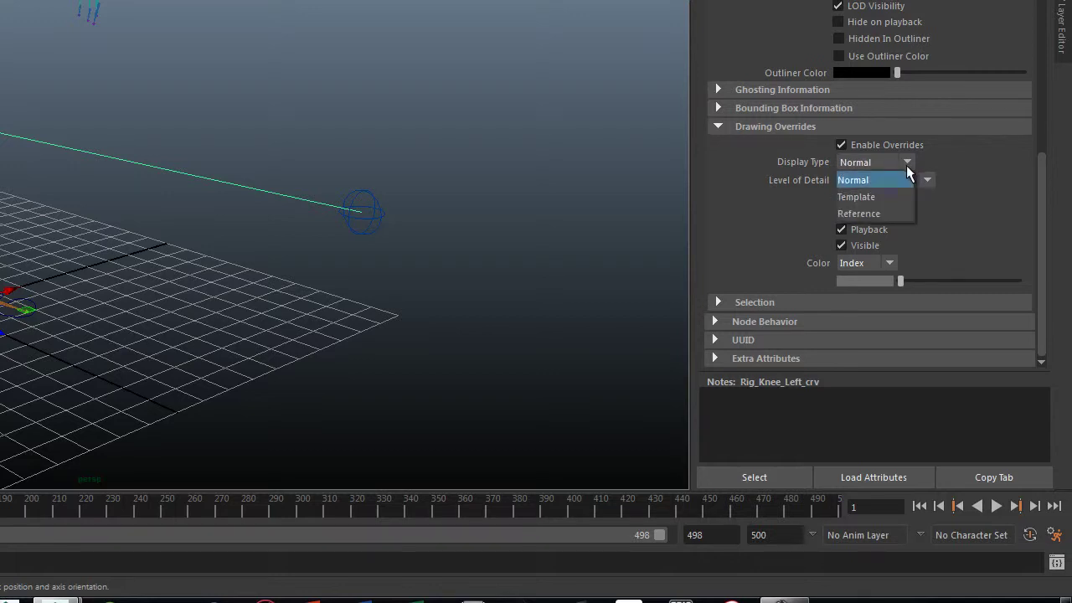
left_click(871, 196)
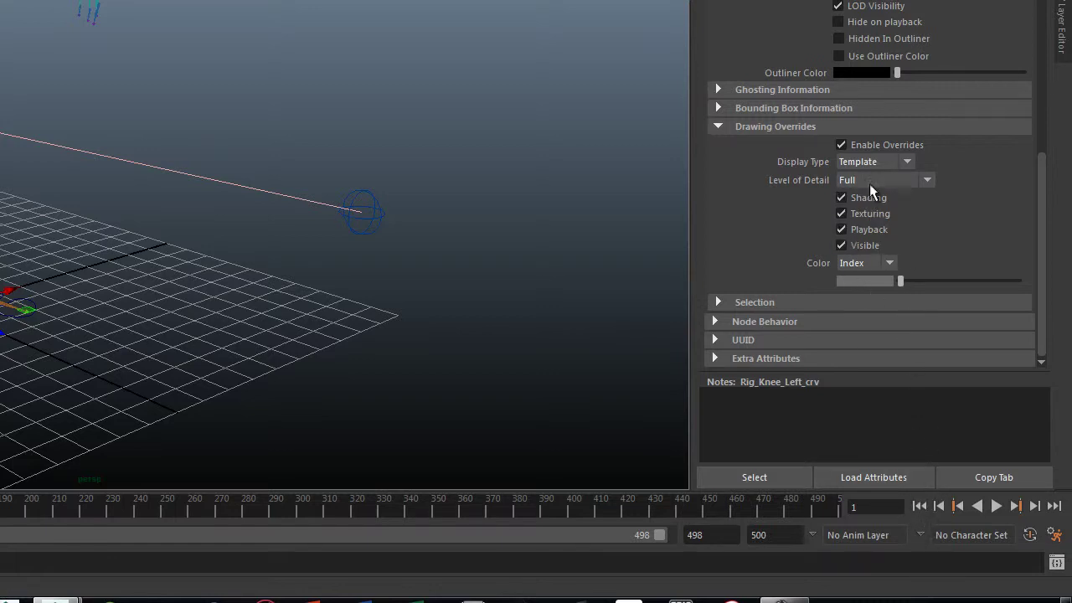
left_click(905, 161)
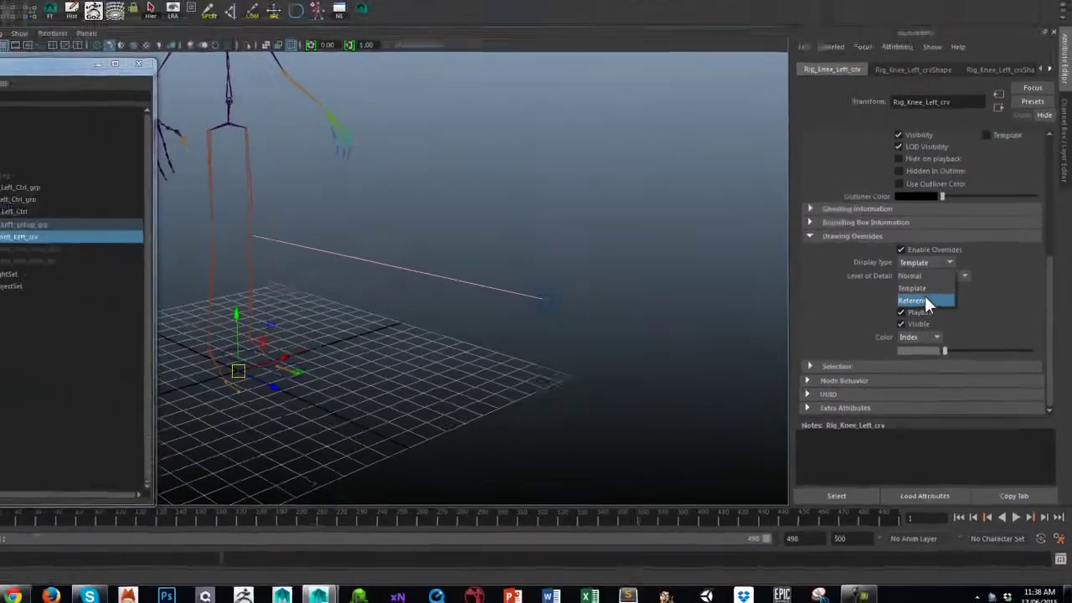
left_click(871, 213)
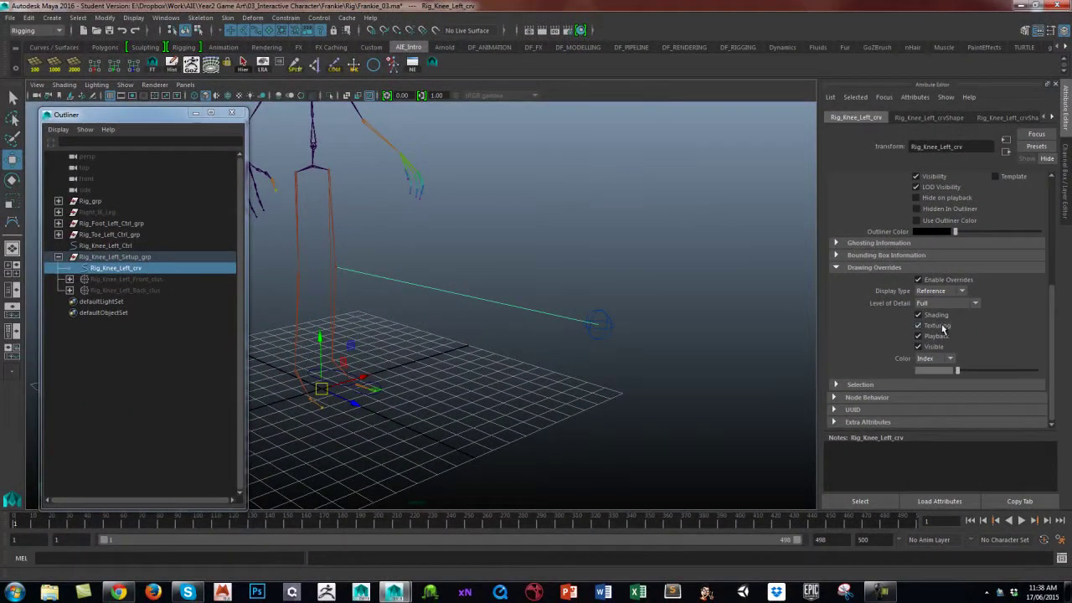
left_click(727, 422)
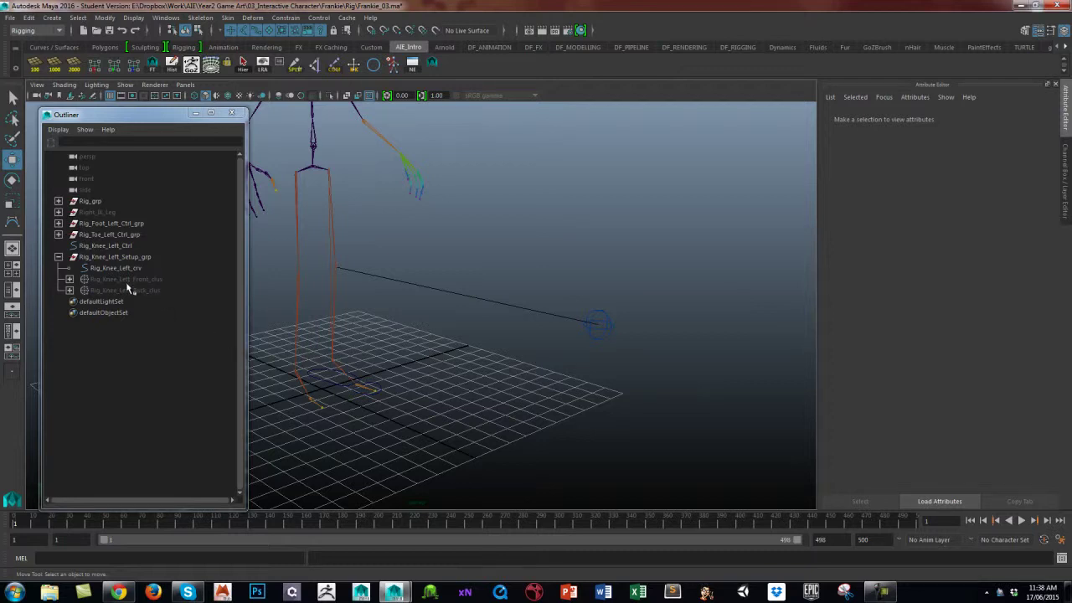
Step: Select Rig_Knee_Left_crv by name and deselect it, then test whether the curve can still be area-selected in the viewport
left_click(132, 268)
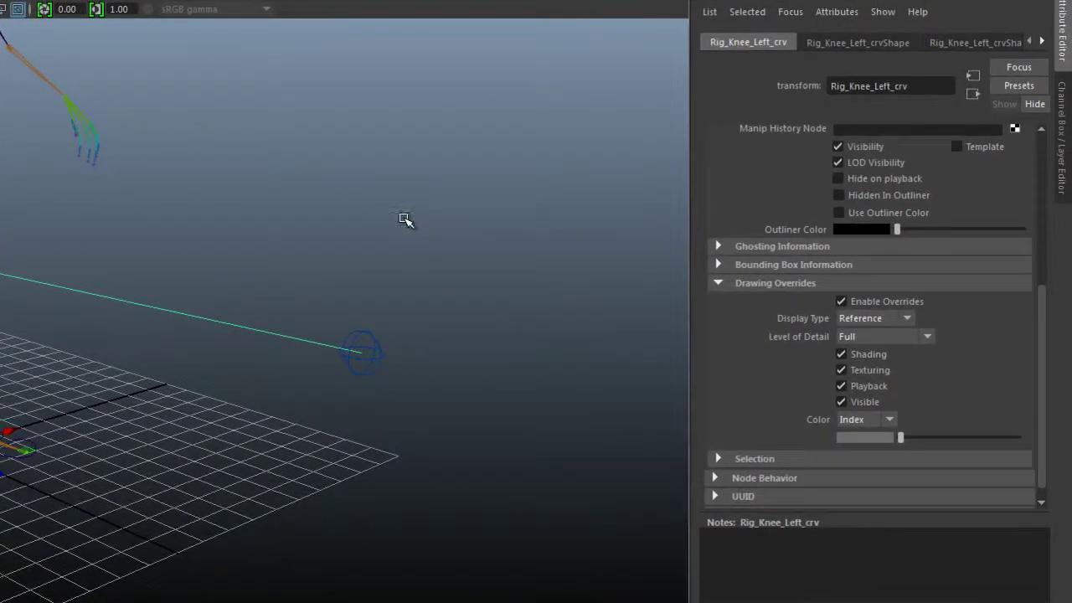
left_click(498, 296)
left_click_drag(212, 314, 211, 267)
left_click_drag(240, 390, 239, 386)
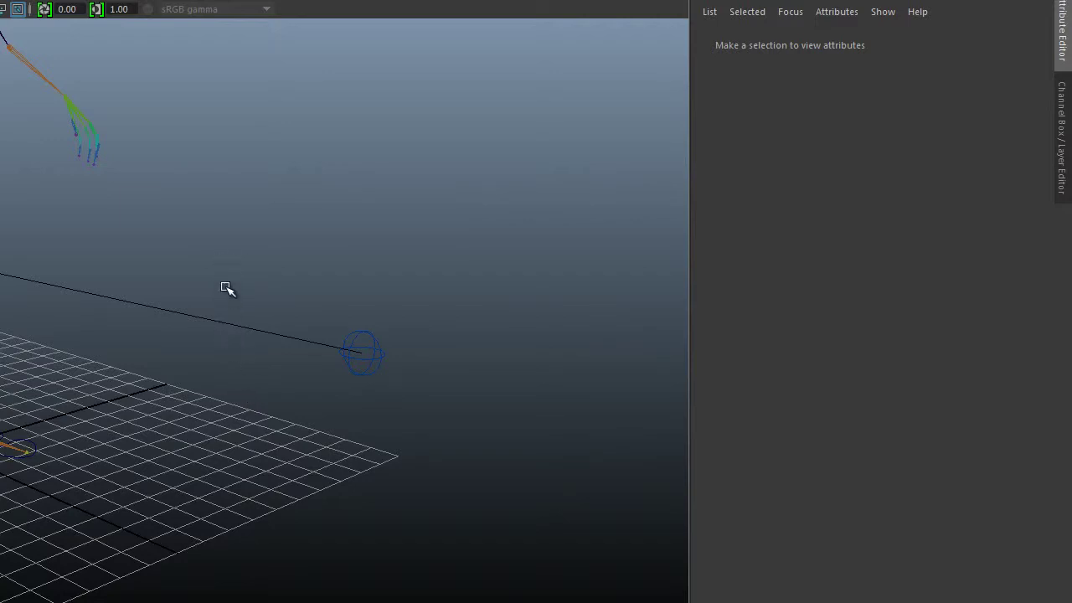
Step: Test the referenced curve by moving Rig_Knee_Left_Ctrl, then undo the move and the selection
left_click(361, 351)
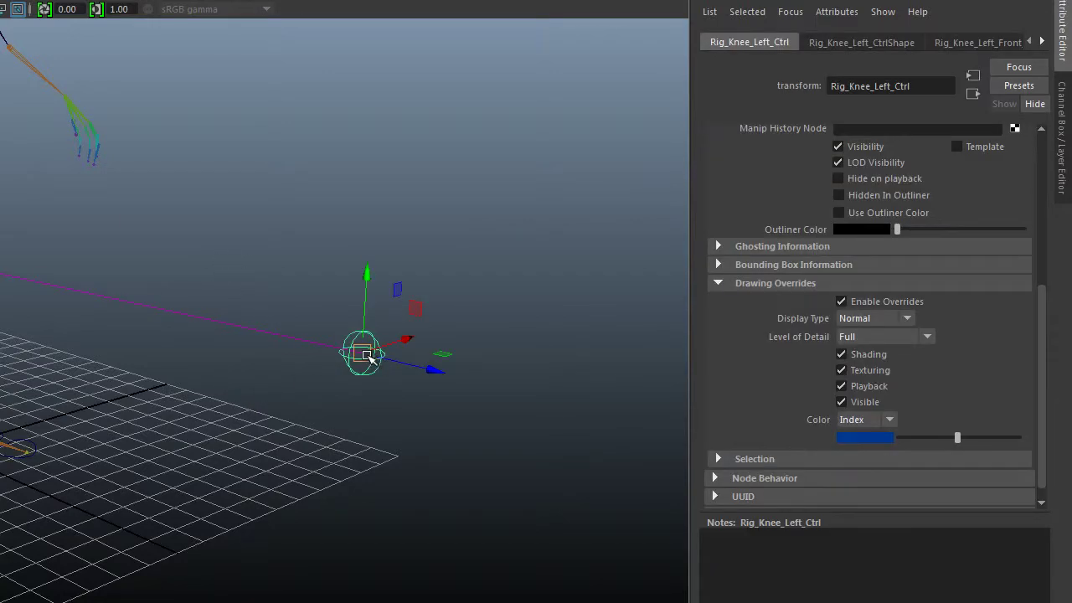
left_click_drag(368, 355, 333, 402)
key("ctrl+z")
key("ctrl+z")
key("ctrl+z")
Step: Raise Rig_Foot_Left_Ctrl about 22 units and rotate it about 36° in X and -16° in Y to test the leg
left_click_drag(323, 450, 313, 430, "alt")
middle_click_drag(313, 431, 353, 455, "alt")
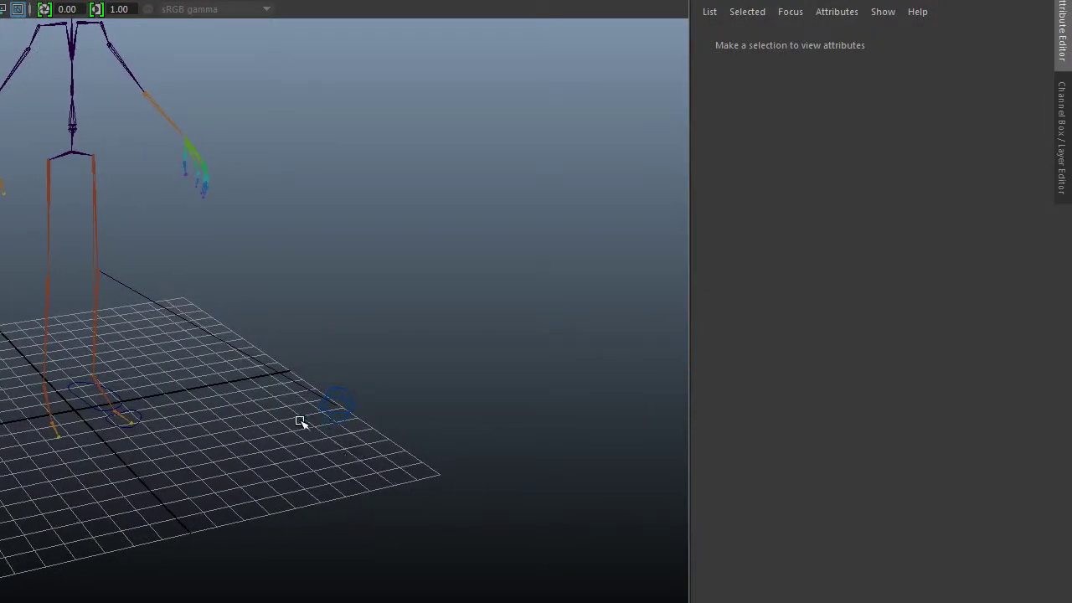
left_click(84, 398)
left_click_drag(115, 331, 115, 280)
key("e")
left_click_drag(155, 339, 133, 406)
Step: Move Rig_Knee_Left_Ctrl to test how the bent knee and its connecting curve follow
left_click(335, 422)
left_click(331, 423)
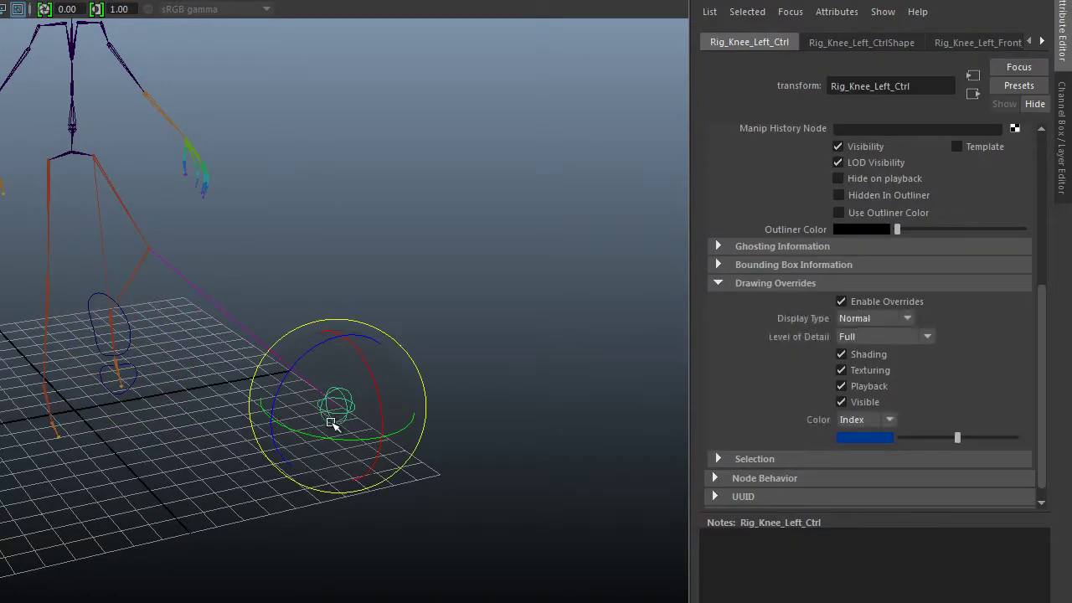
key("w")
left_click_drag(335, 408, 308, 407)
Step: Reset the left foot and knee controls by setting all their translate and rotate values to 0, then deselect them
left_click_drag(211, 459, 211, 476, "alt")
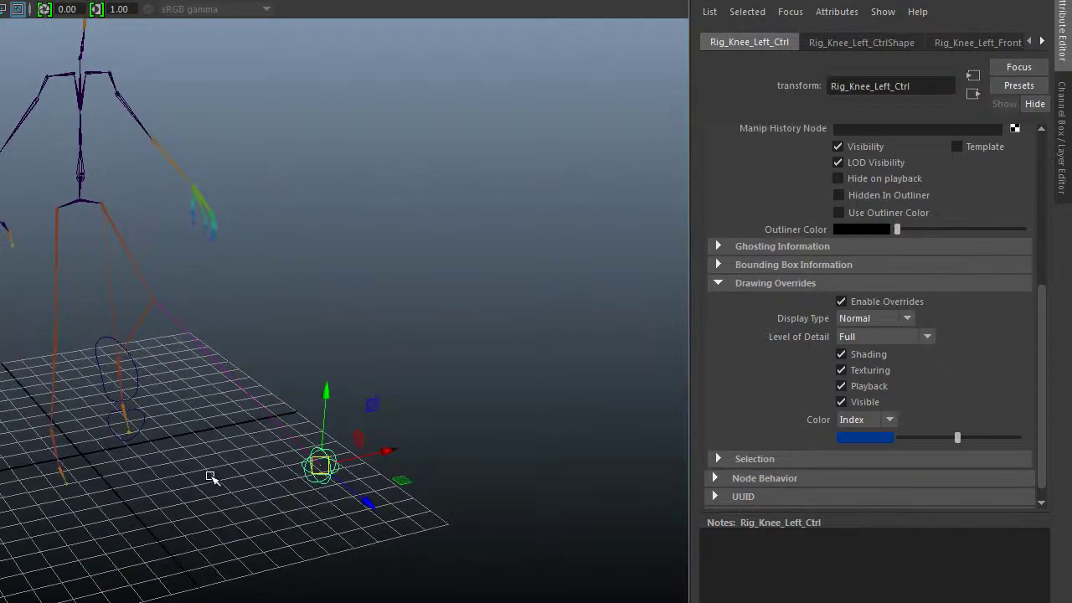
left_click(103, 375)
key("ctrl+a")
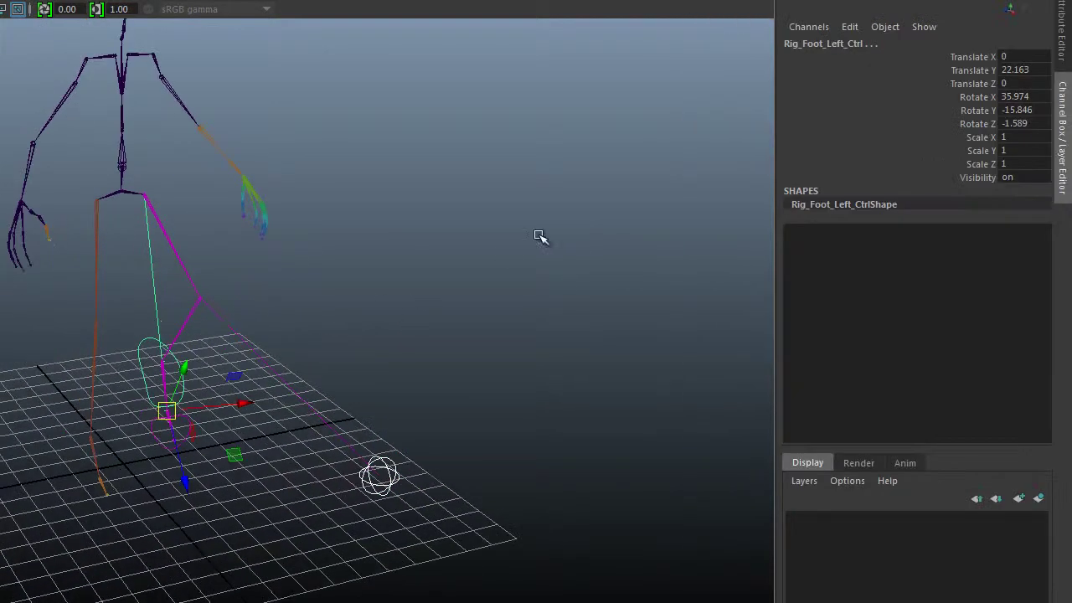
left_click_drag(1019, 74, 1023, 123)
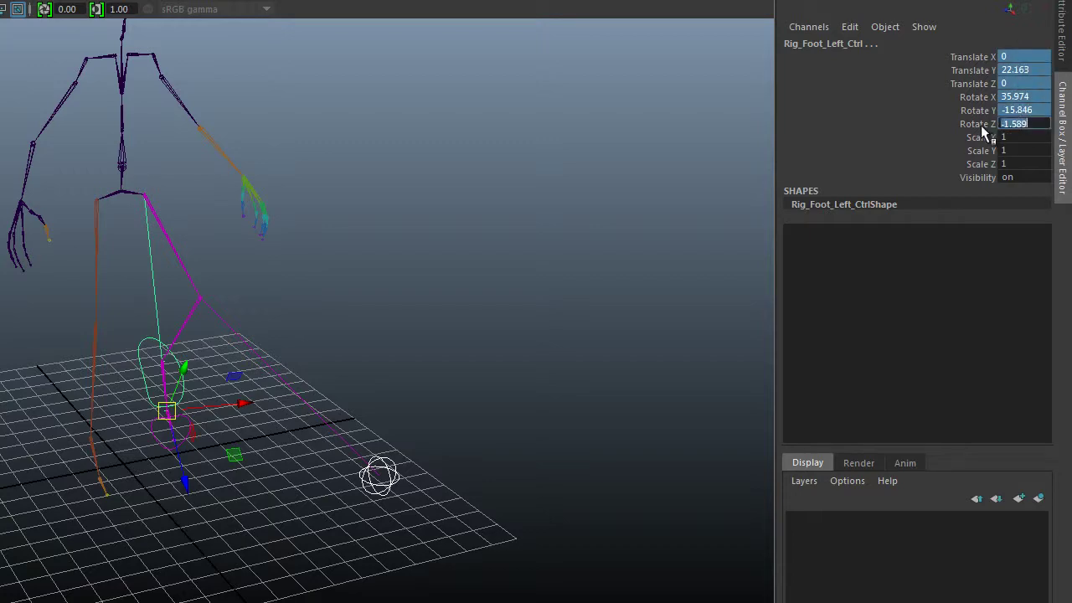
type("0")
key("Return")
middle_click_drag(397, 445, 387, 393, "alt")
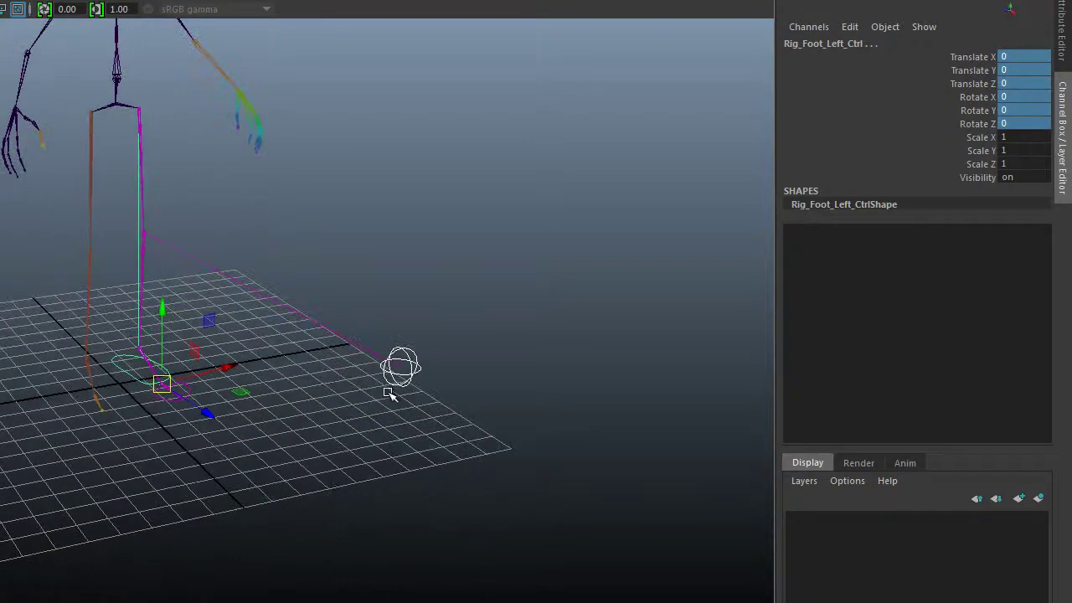
left_click(338, 469)
left_click_drag(337, 469, 395, 495, "alt")
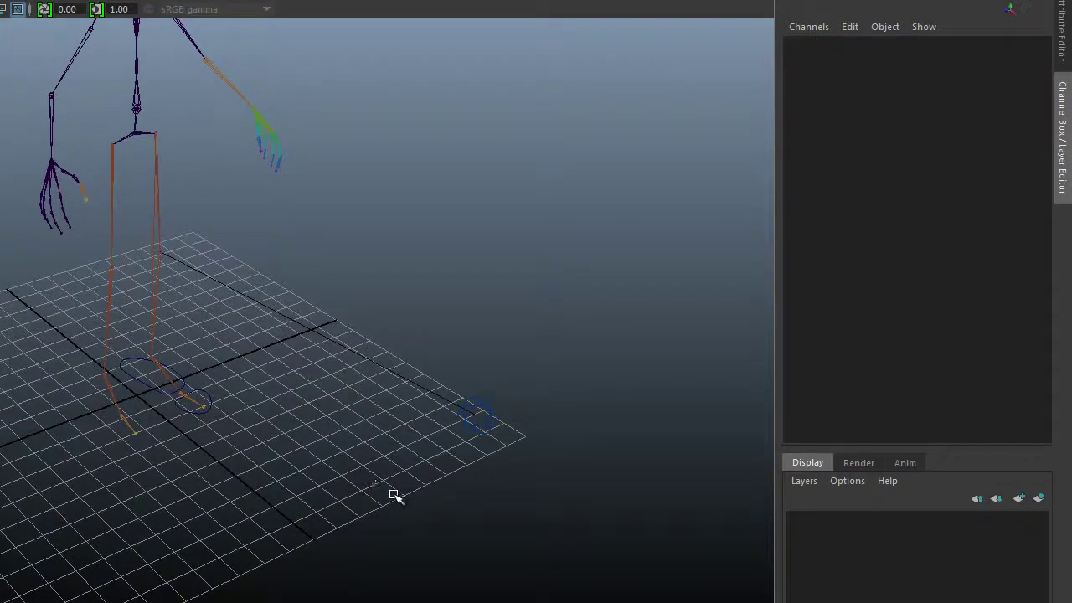